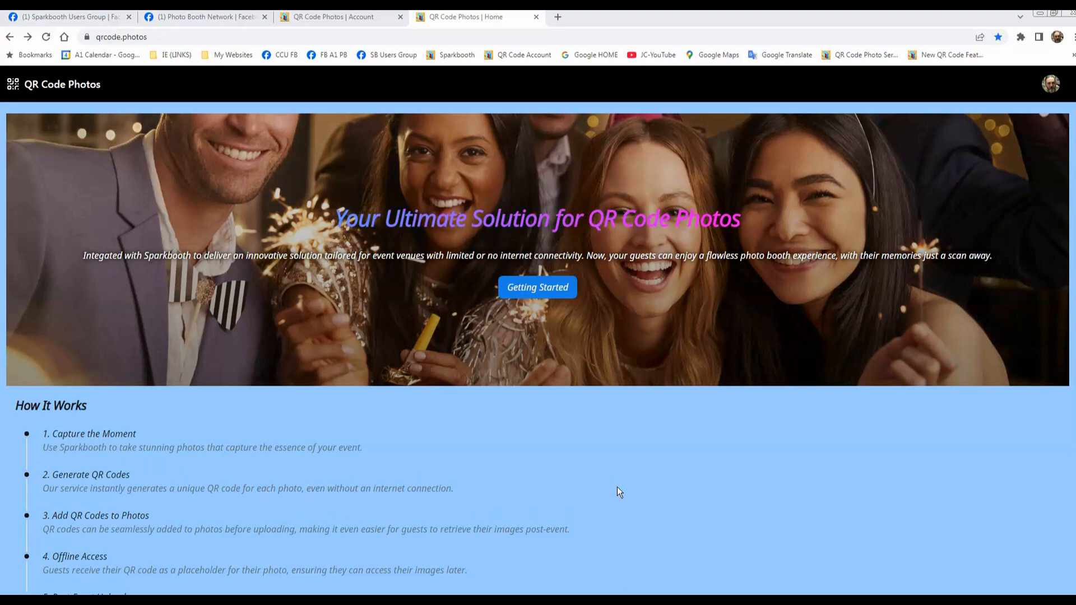
# Step: Look over the home page and read through the setup steps in the Getting Started guide
pyautogui.scroll(-2, 863, 392)
pyautogui.scroll(-7, 861, 394)
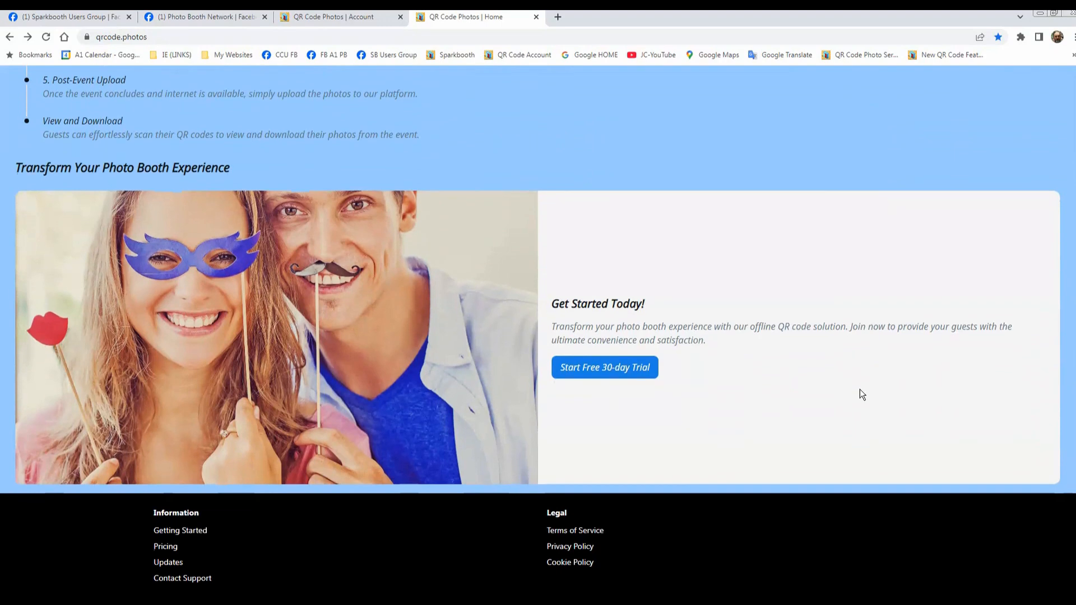
pyautogui.scroll(9, 860, 389)
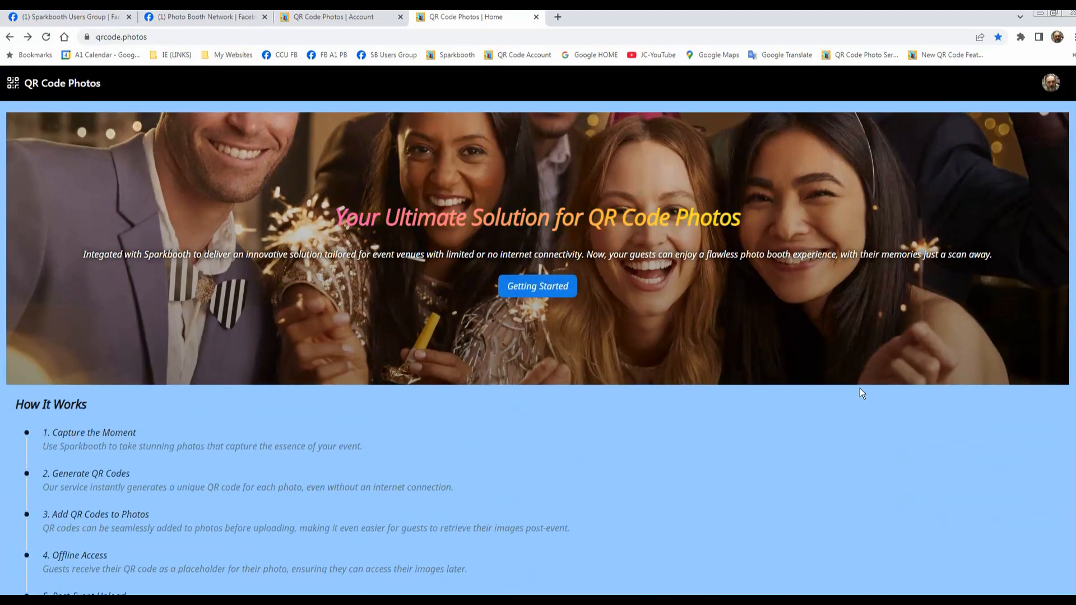
pyautogui.click(554, 287)
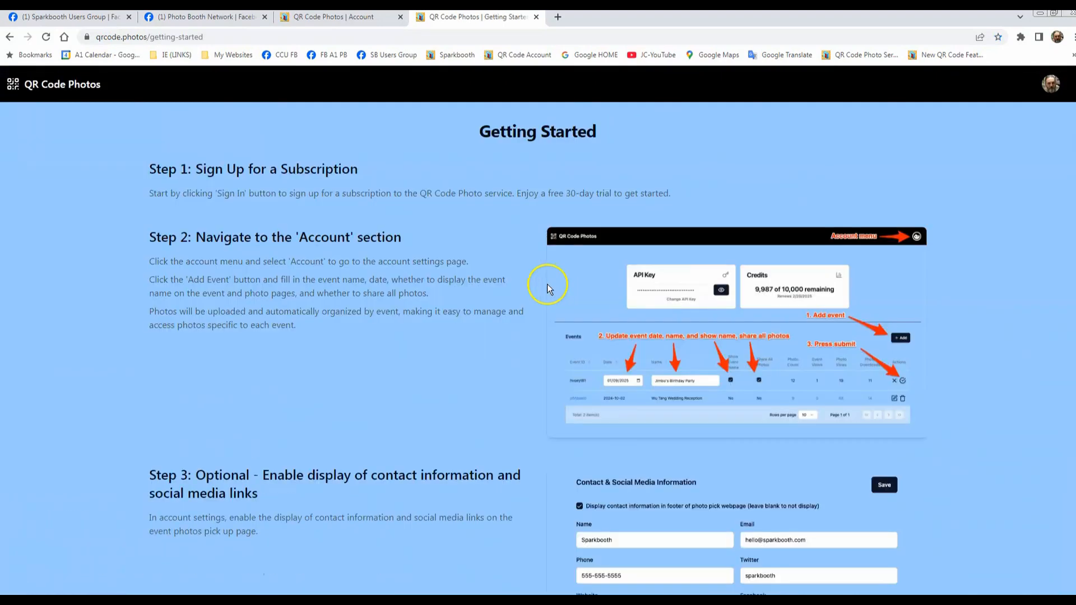
pyautogui.scroll(-3, 498, 316)
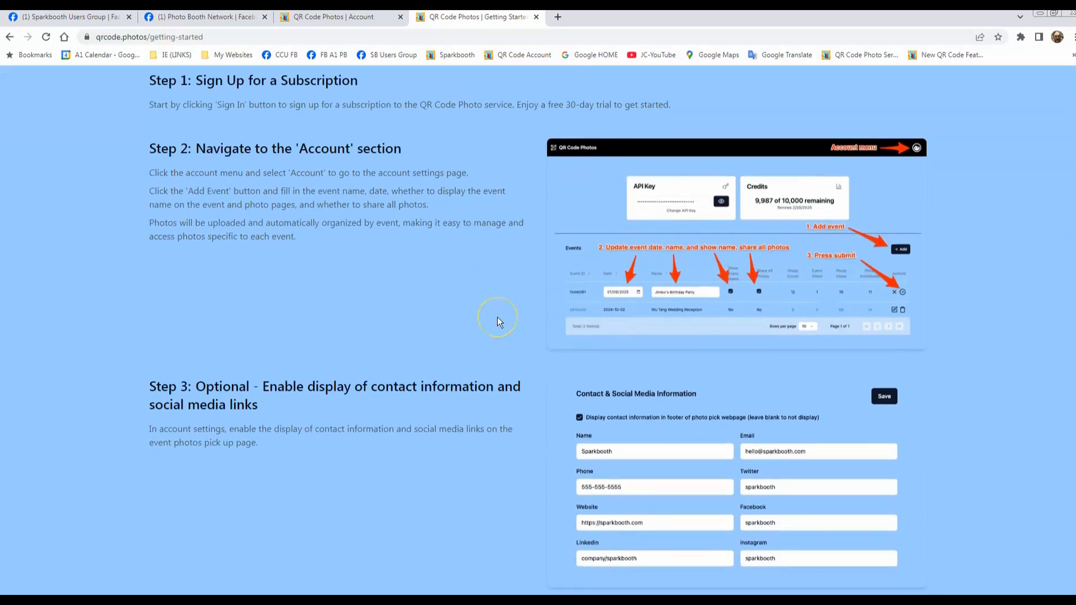
pyautogui.scroll(-11, 497, 317)
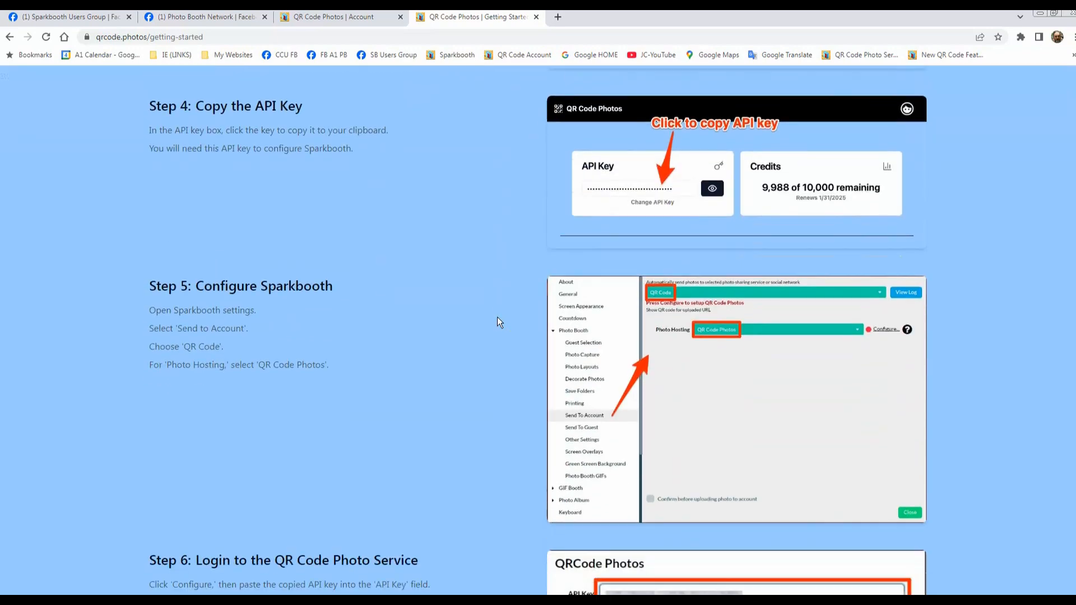
pyautogui.scroll(-10, 498, 321)
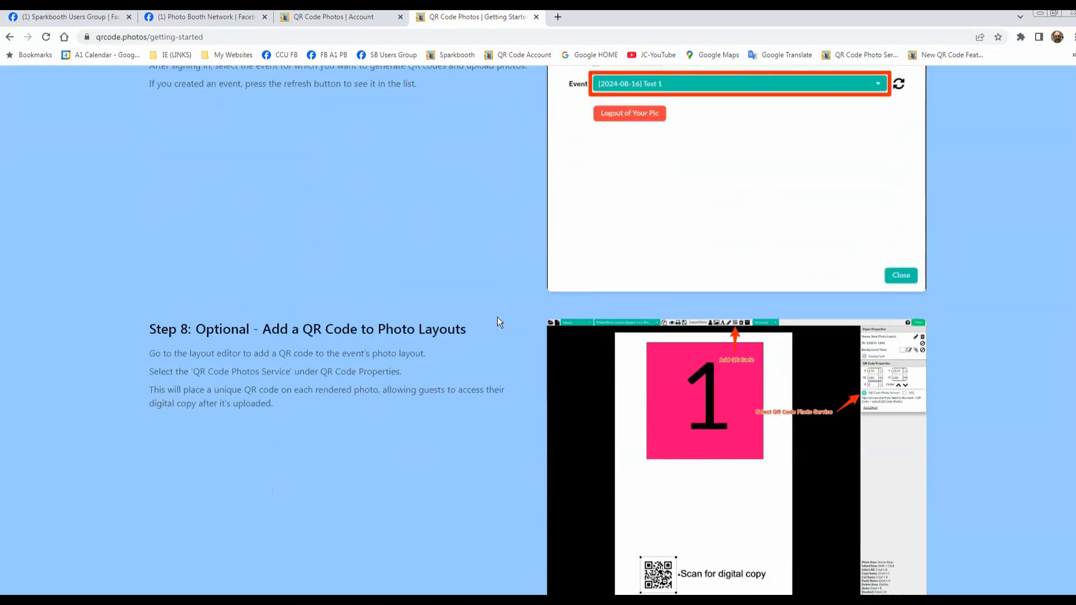
pyautogui.scroll(-3, 496, 318)
pyautogui.scroll(14, 493, 325)
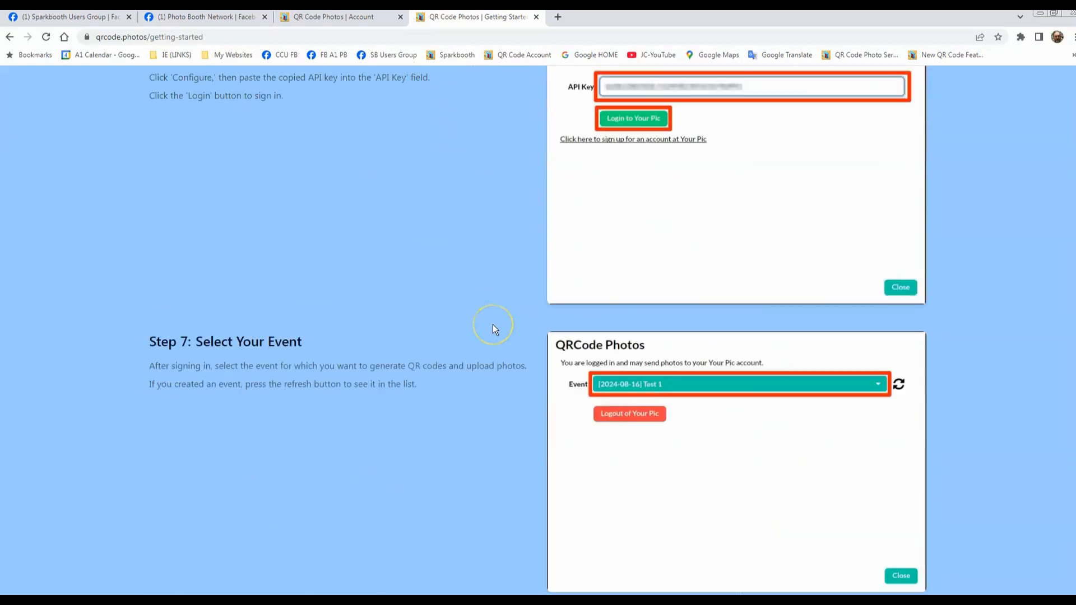
pyautogui.scroll(15, 493, 324)
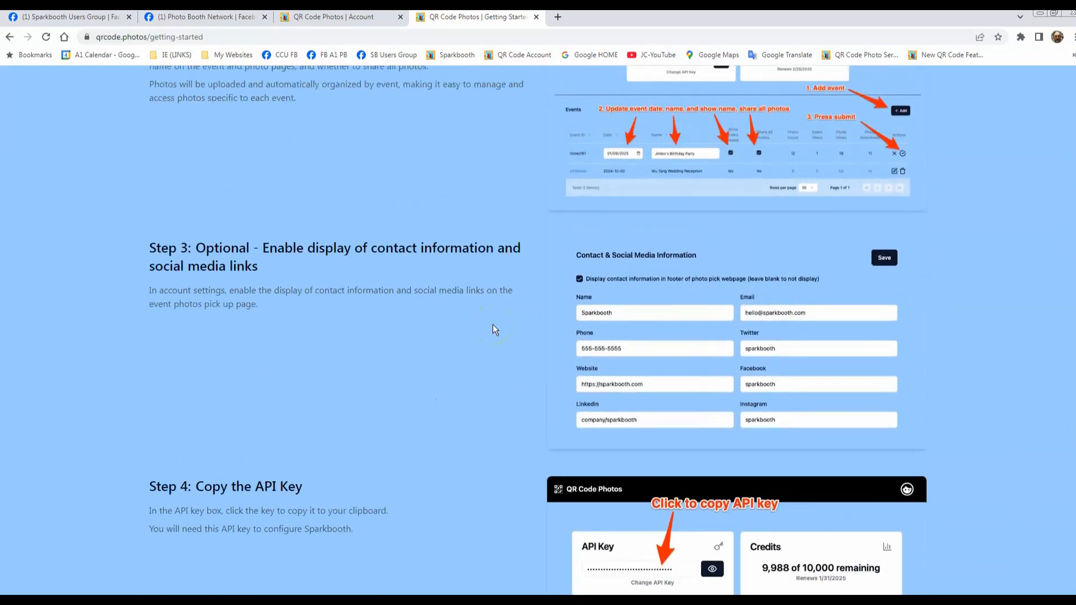
pyautogui.scroll(1, 493, 324)
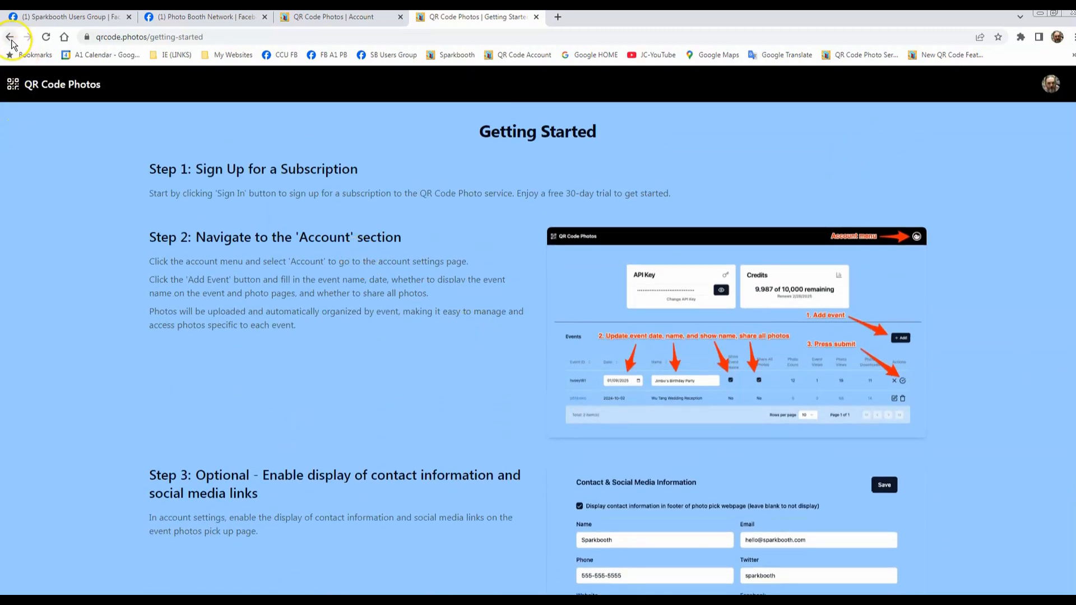
# Step: Return to the home page and open the Pricing information
pyautogui.click(9, 38)
pyautogui.scroll(-5, 668, 404)
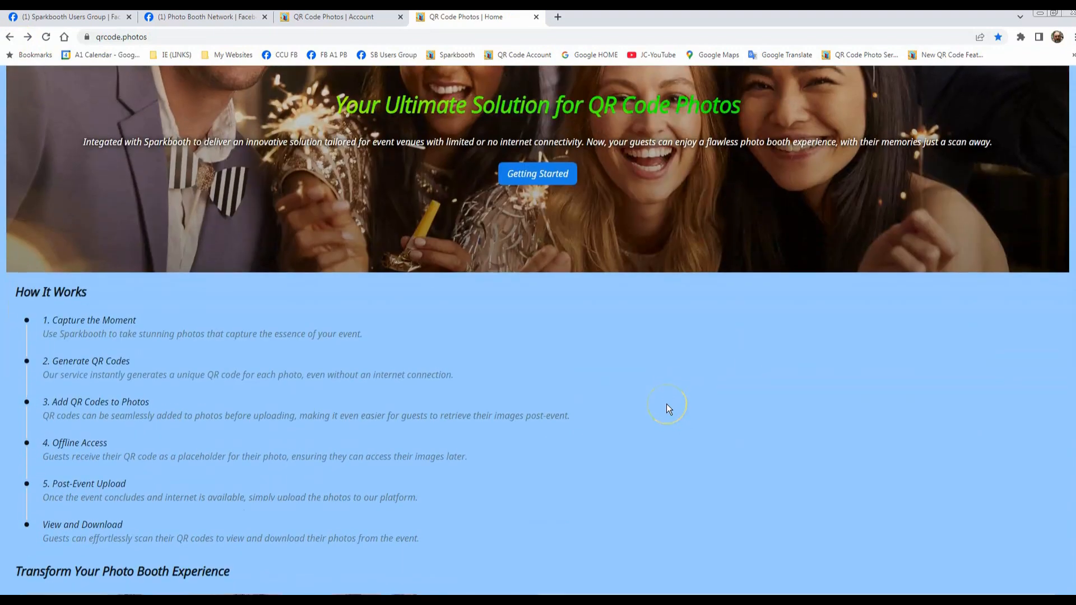
pyautogui.scroll(-4, 667, 405)
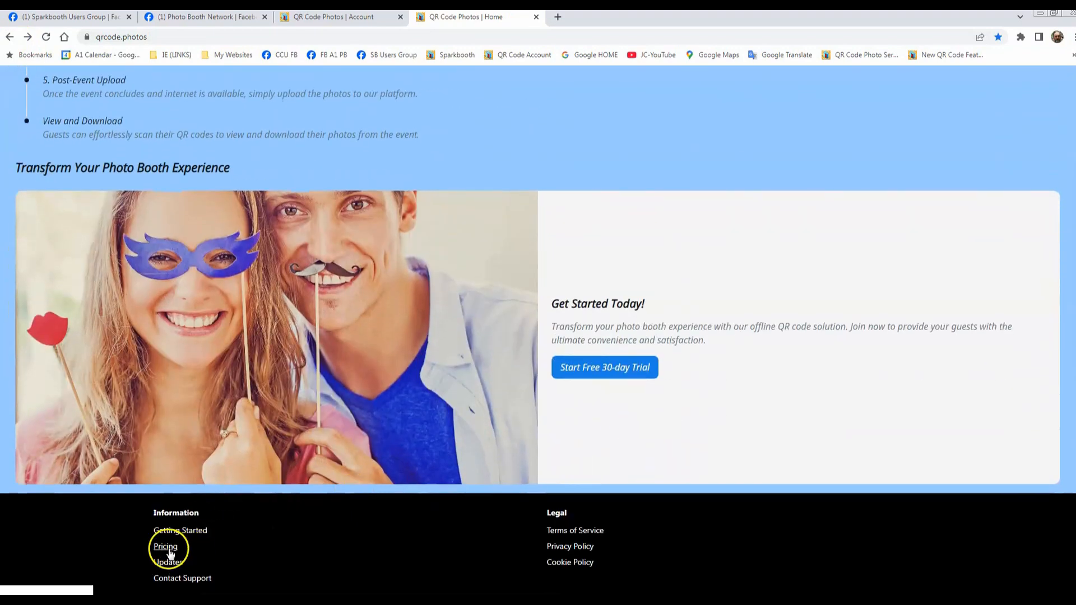
pyautogui.click(167, 547)
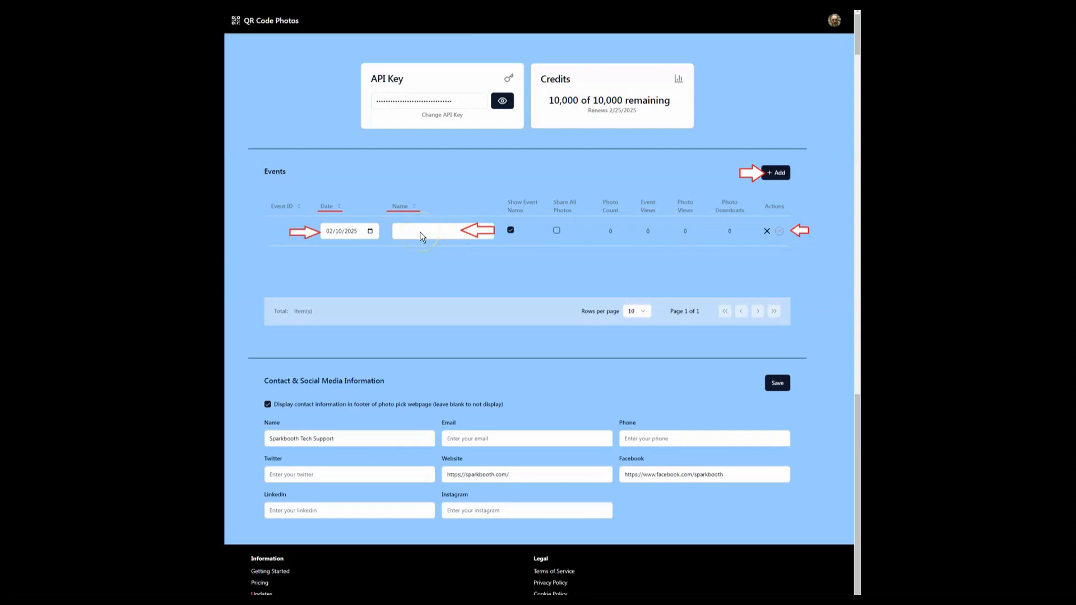
pyautogui.click(557, 231)
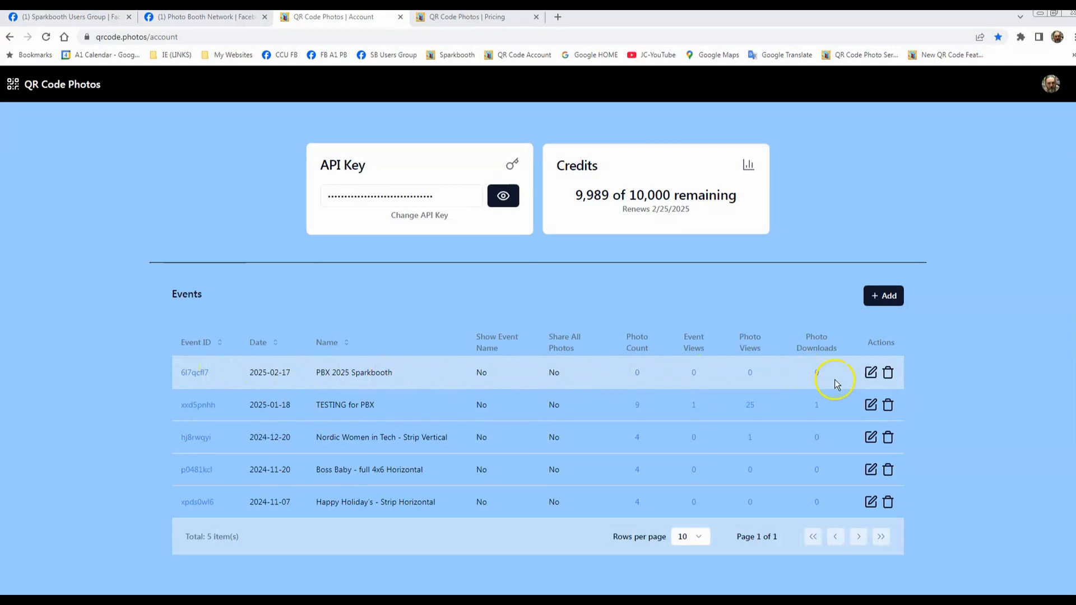
# Step: Enable Show Event Name for the PBX 2025 Sparkbooth event and save the row
pyautogui.click(871, 373)
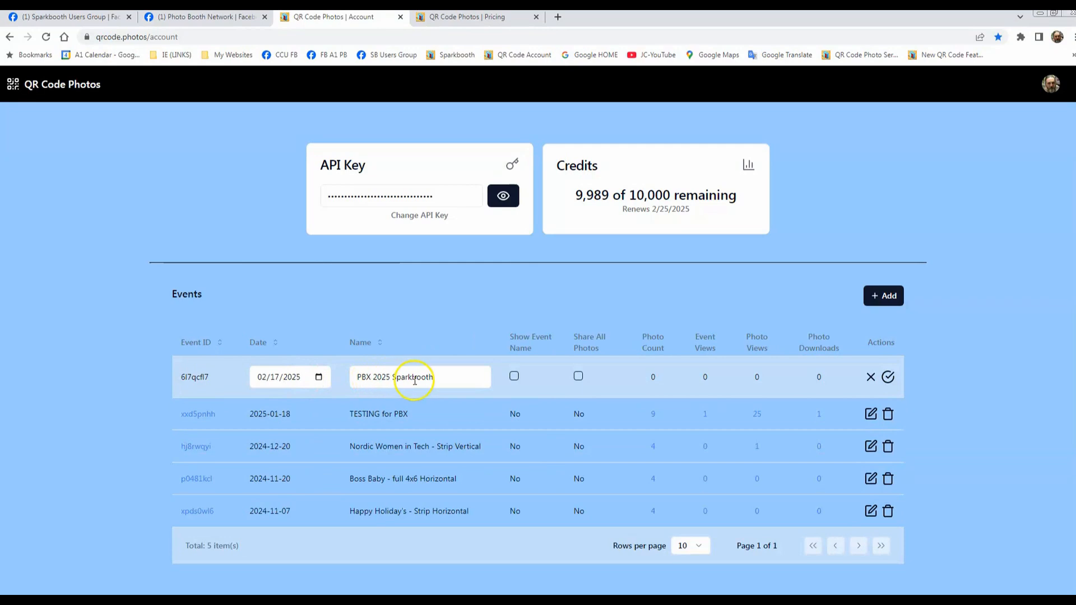
pyautogui.click(514, 377)
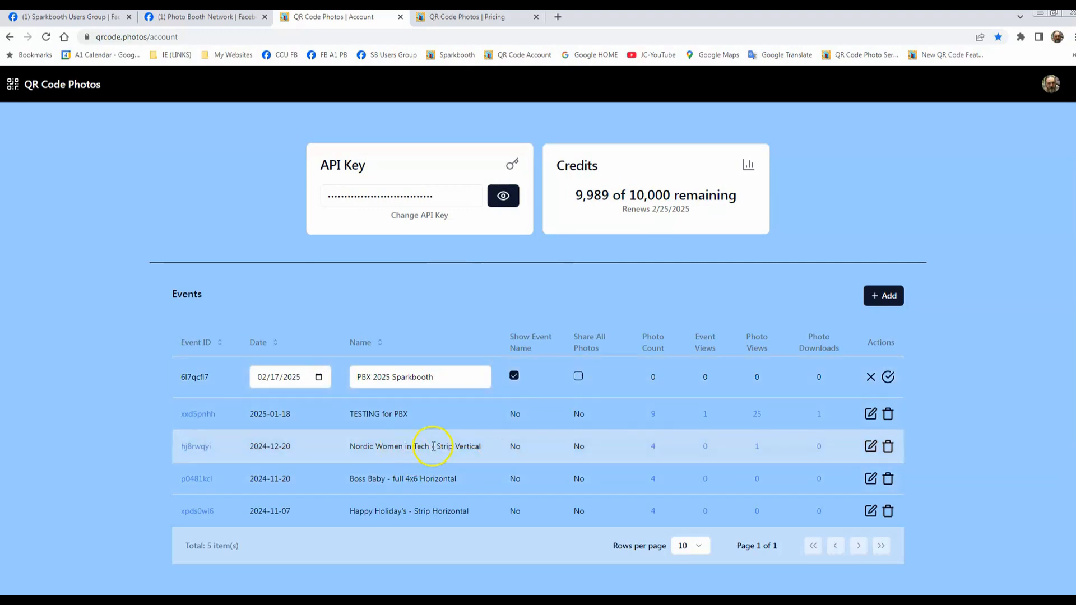
pyautogui.click(888, 377)
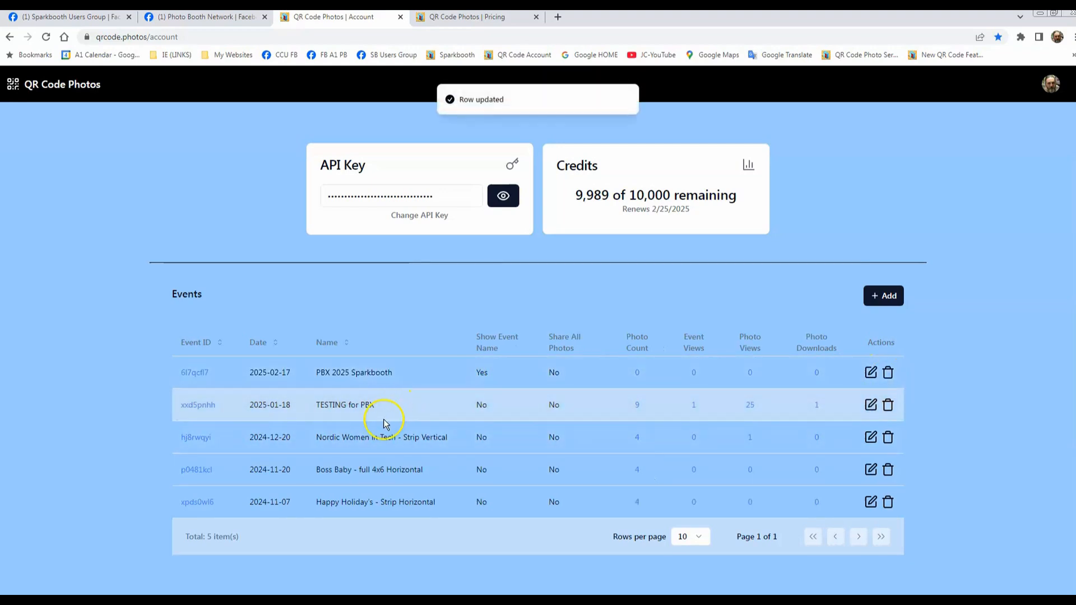
# Step: Try out Show Event Name and Share All Photos on the Nordic Women in Tech - Strip Vertical event, saving it with both off
pyautogui.click(871, 437)
pyautogui.click(514, 445)
pyautogui.click(579, 443)
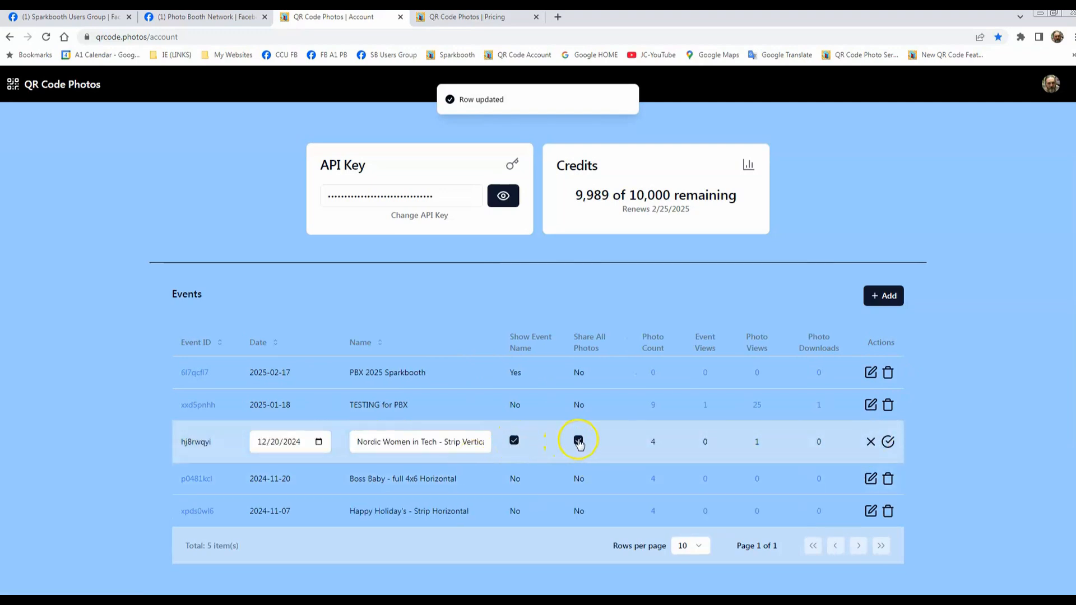
pyautogui.click(579, 443)
pyautogui.click(514, 442)
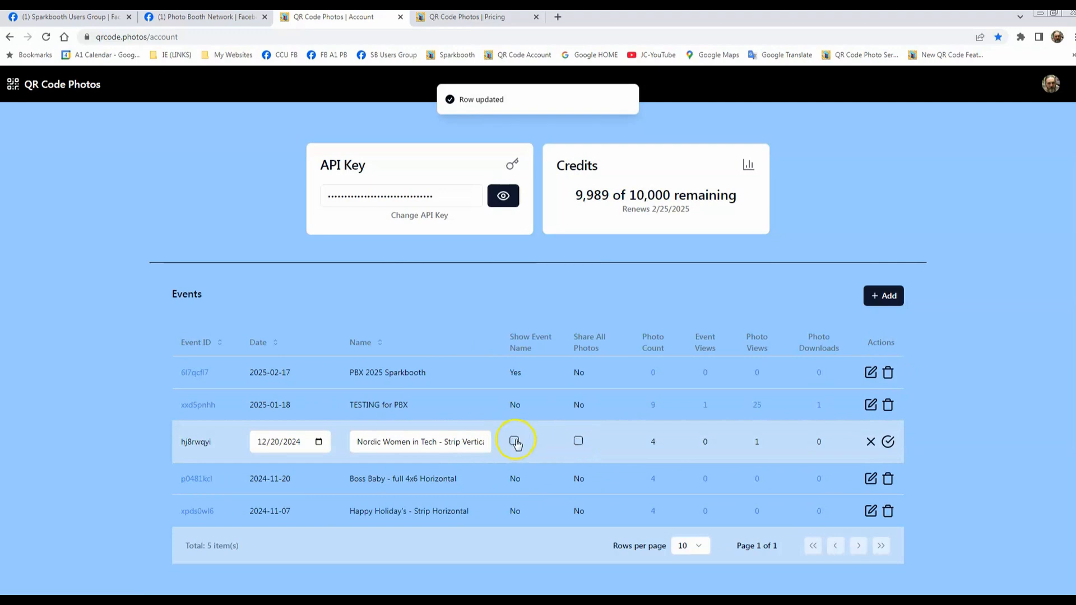
pyautogui.click(888, 443)
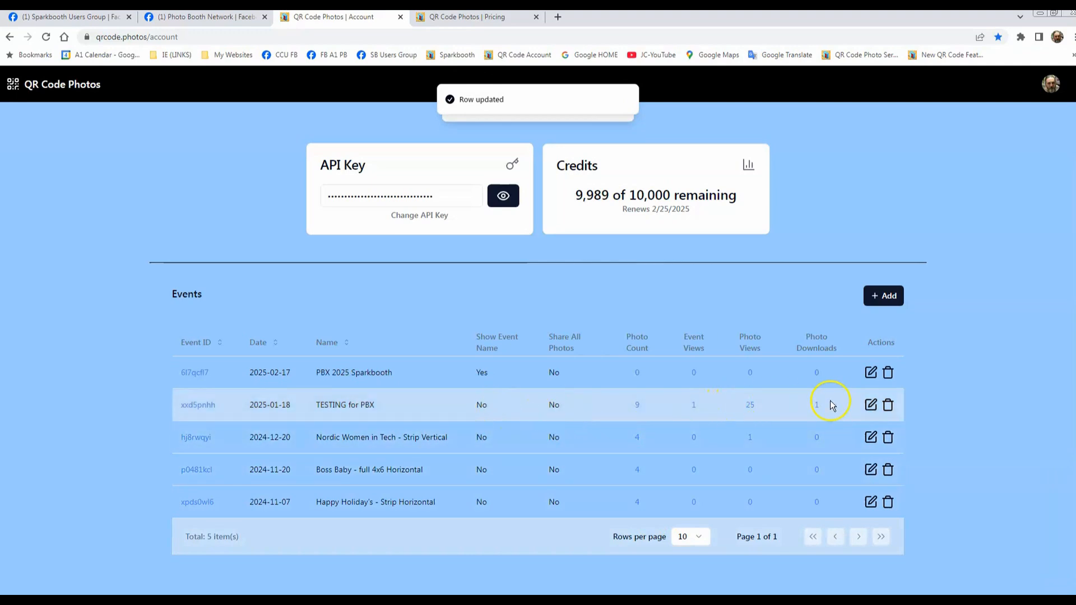
# Step: Enable Show Event Name for the TESTING for PBX event and save the row
pyautogui.click(870, 405)
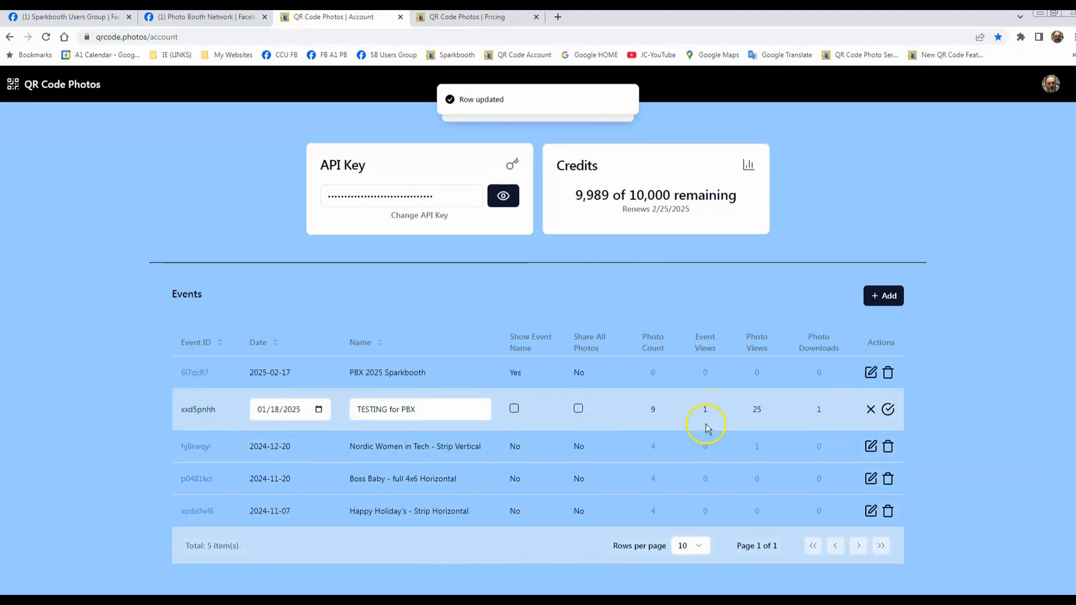
pyautogui.click(514, 408)
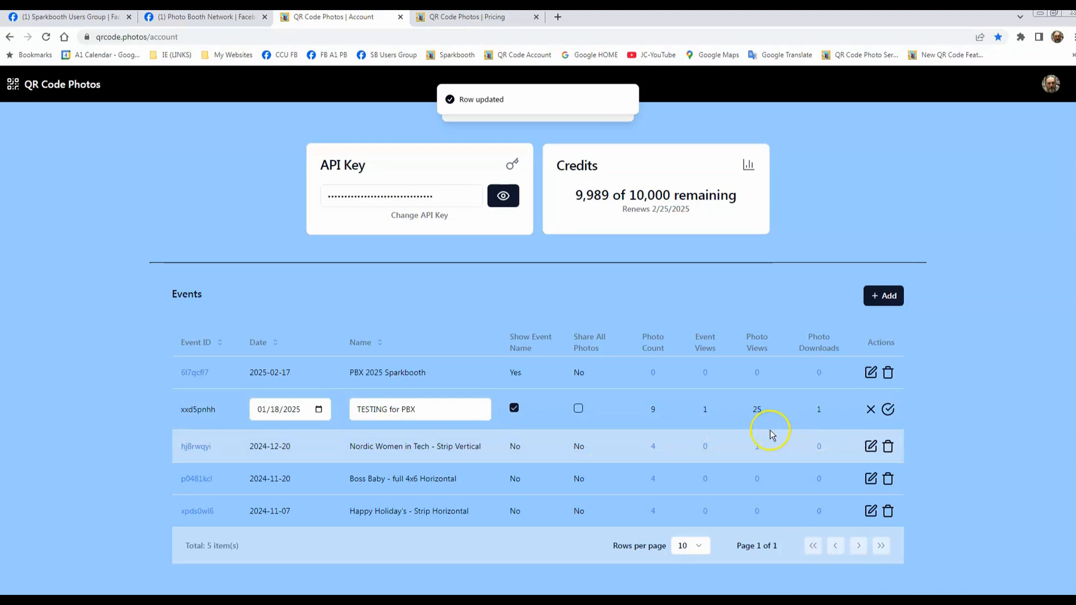
pyautogui.click(888, 409)
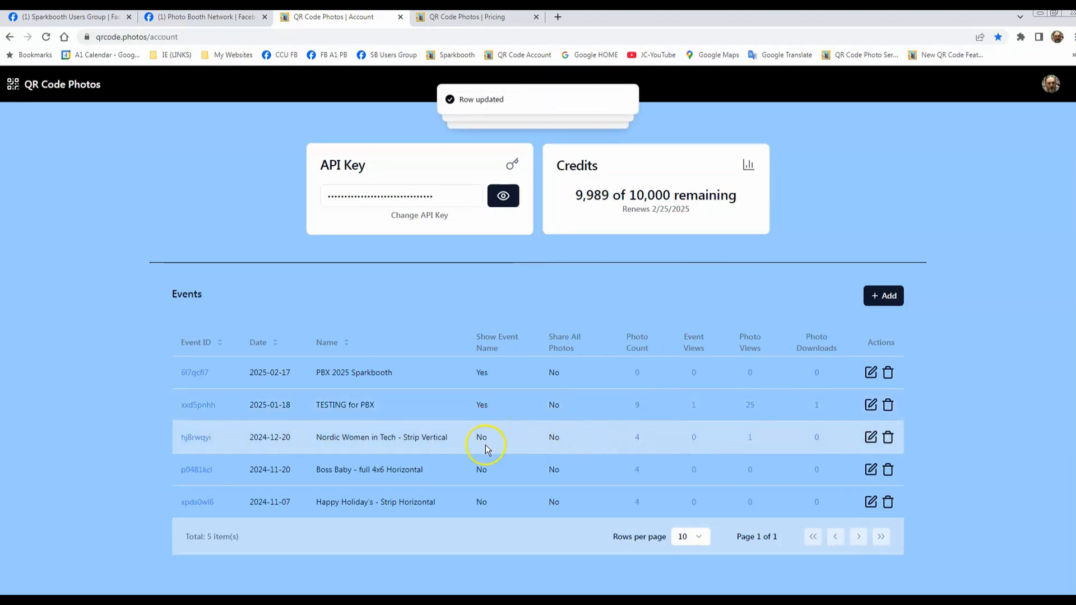
# Step: Enable Show Event Name for the Nordic Women in Tech - Strip Vertical event and save the row
pyautogui.click(870, 437)
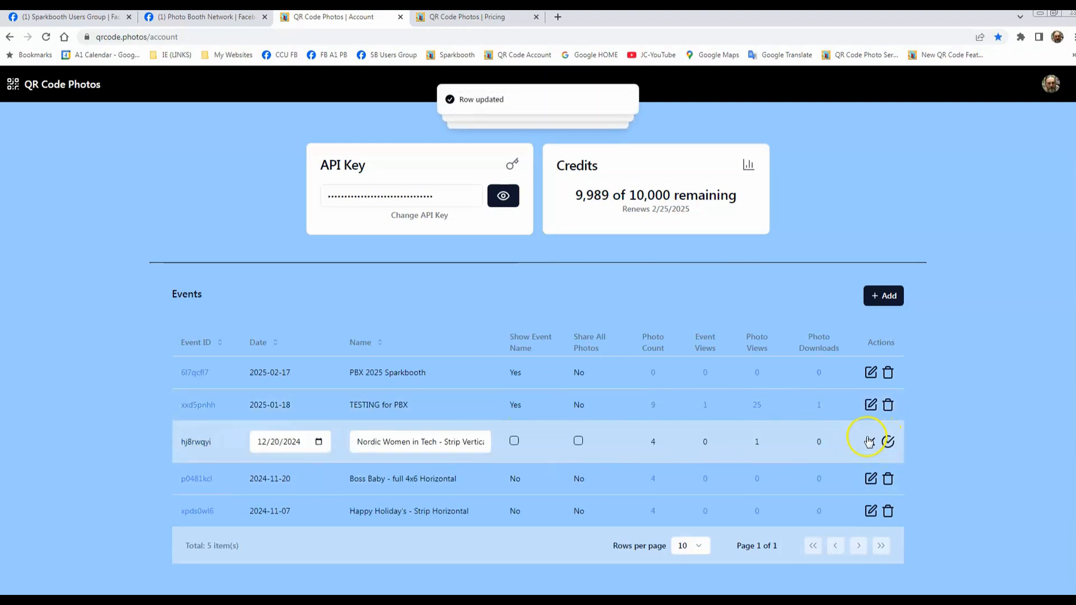
pyautogui.click(514, 441)
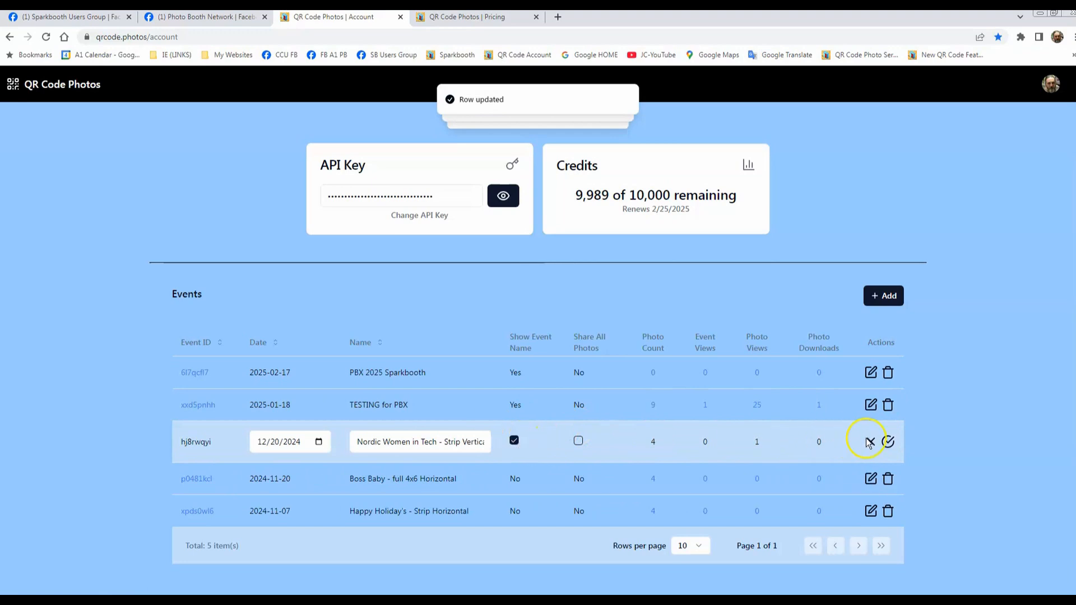
pyautogui.click(891, 446)
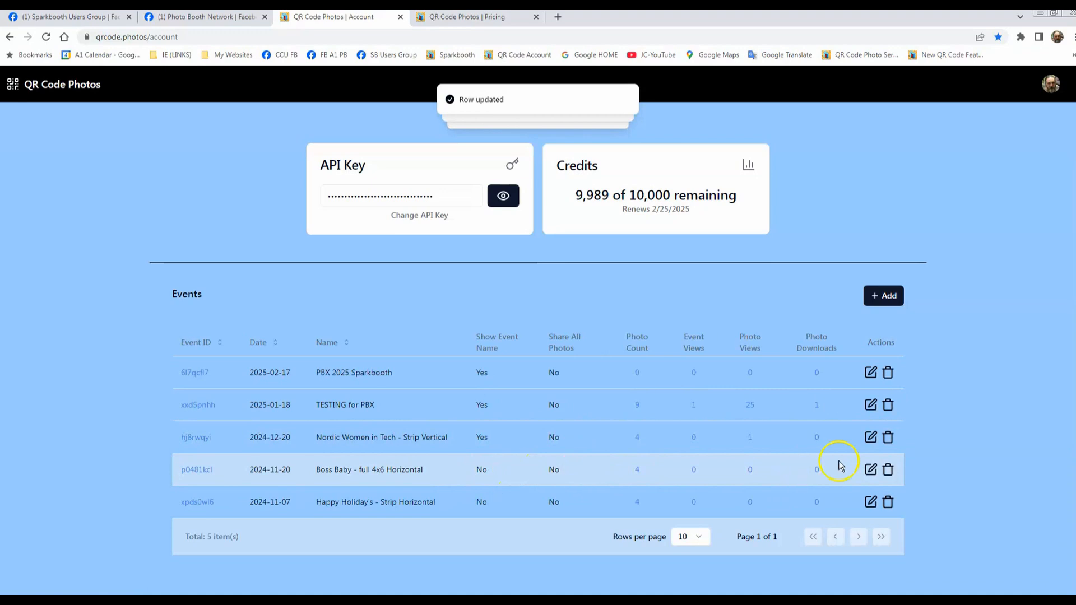
# Step: Enable and save Show Event Name for the Boss Baby - full 4x6 Horizontal and Happy Holiday's - Strip Horizontal events
pyautogui.click(871, 471)
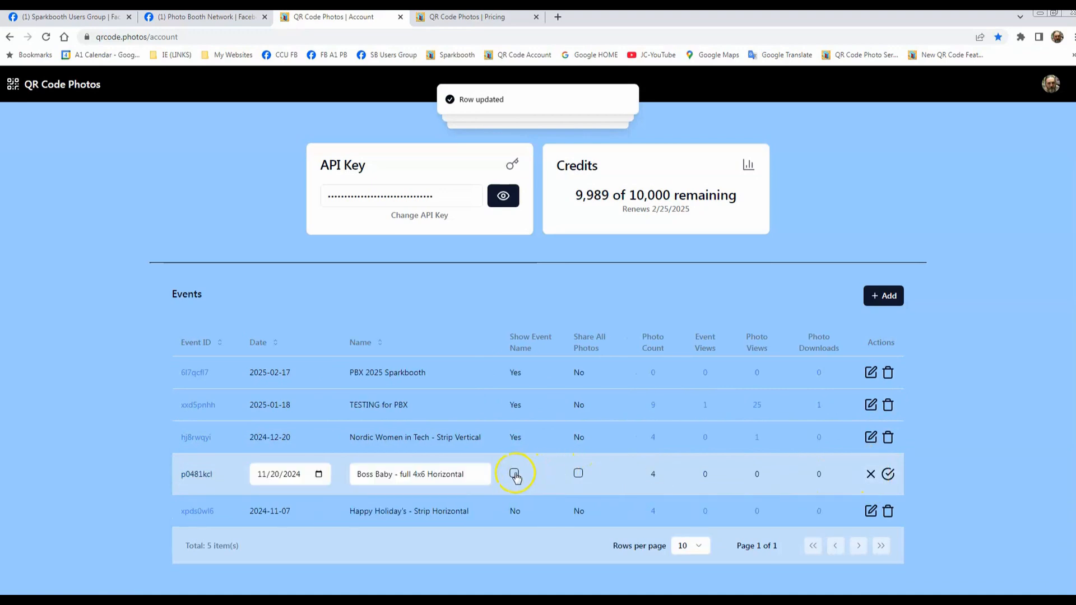
pyautogui.click(888, 474)
pyautogui.click(871, 502)
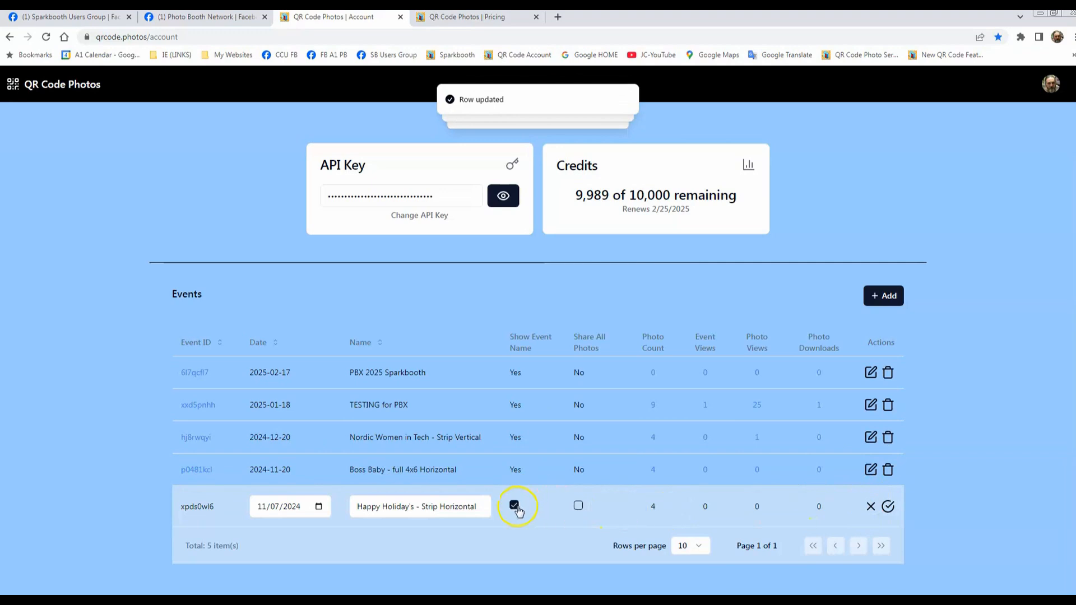
pyautogui.click(888, 506)
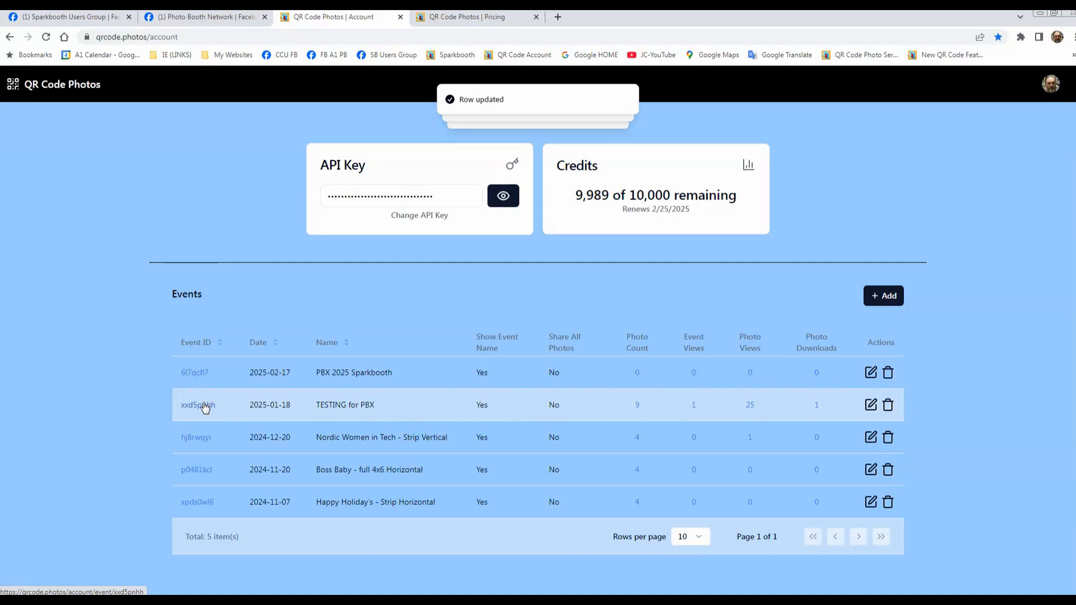
# Step: View the pick up page of the second photo in the TESTING for PBX event, including its download and sharing options, and return to the event photos
pyautogui.click(226, 404)
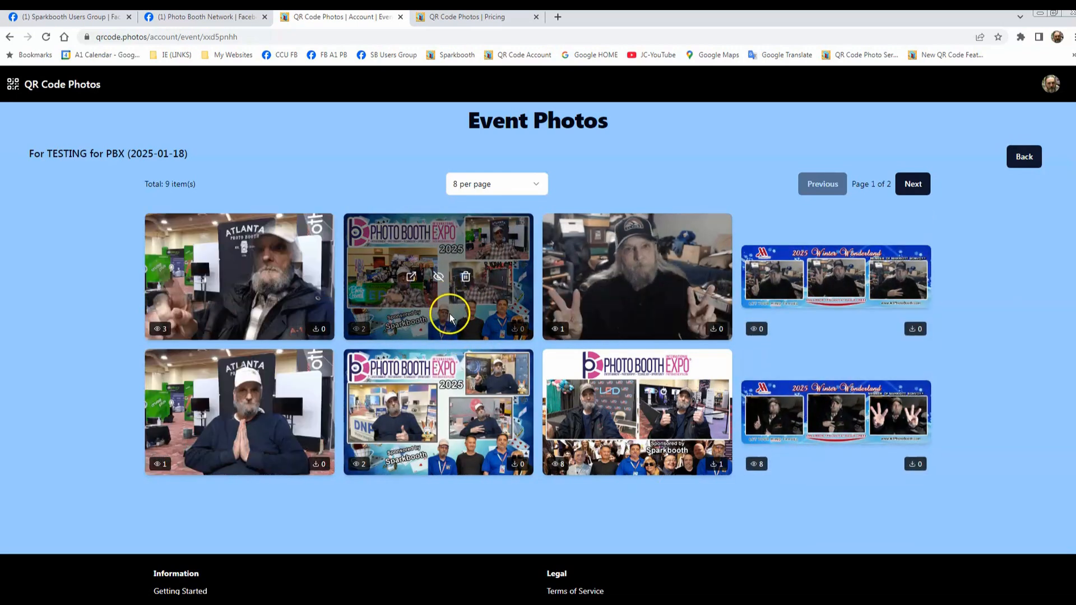
pyautogui.click(411, 277)
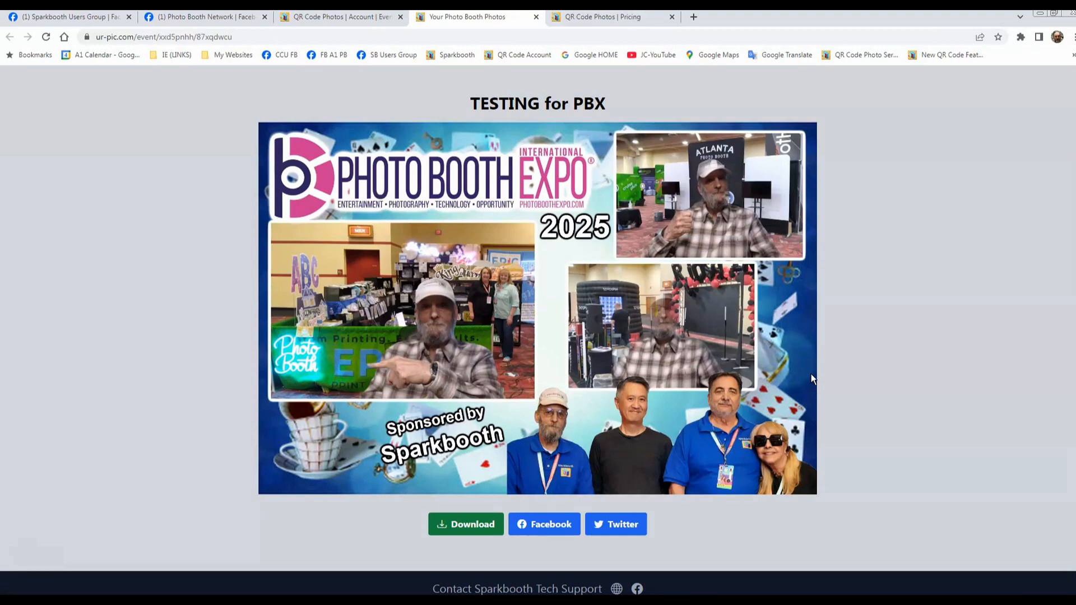
pyautogui.click(457, 525)
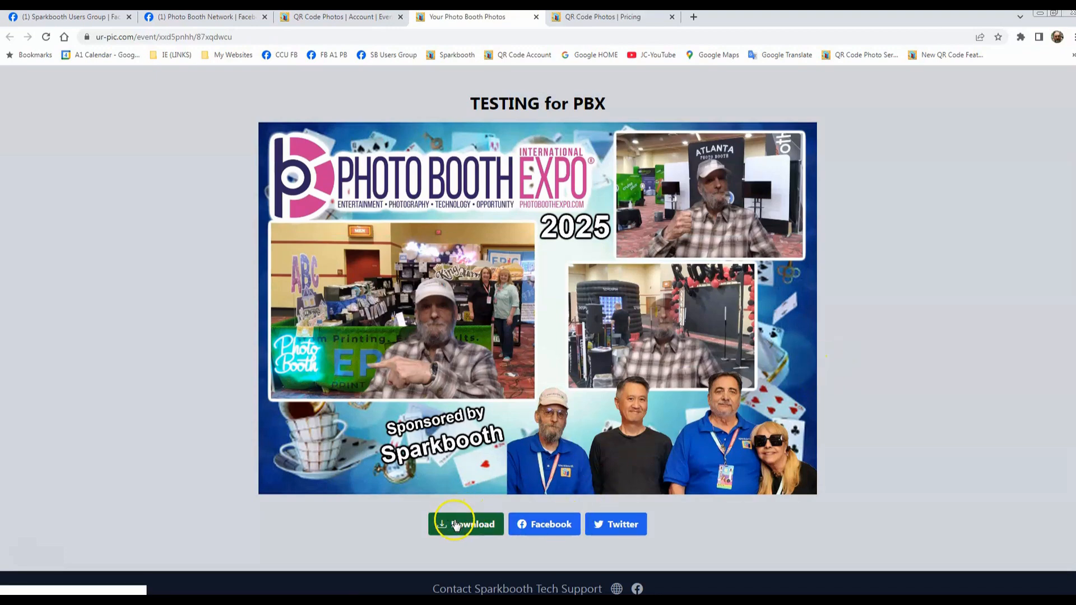
pyautogui.click(546, 533)
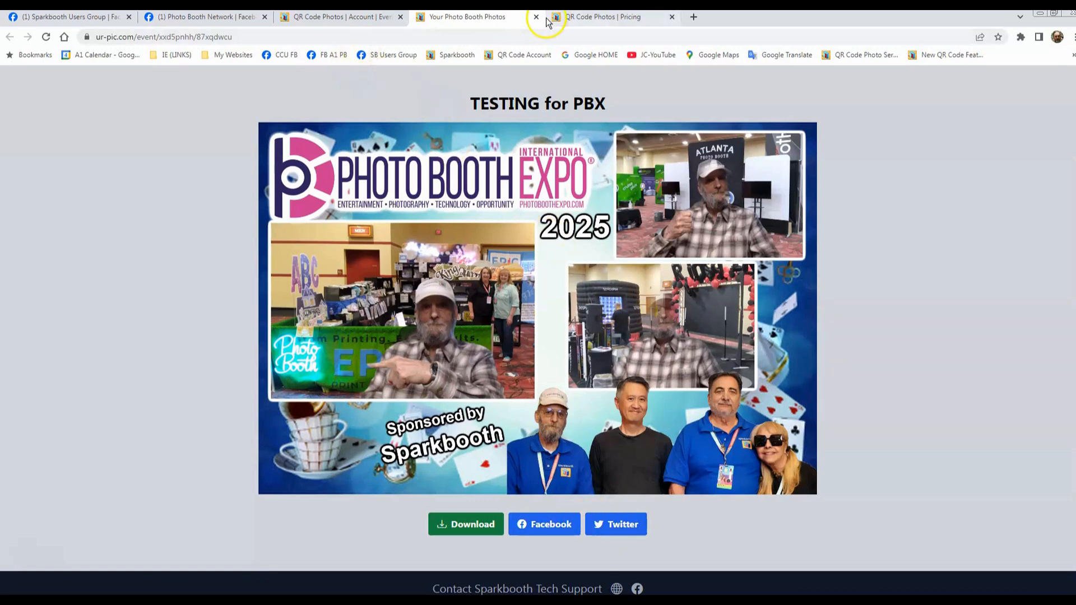
pyautogui.click(339, 16)
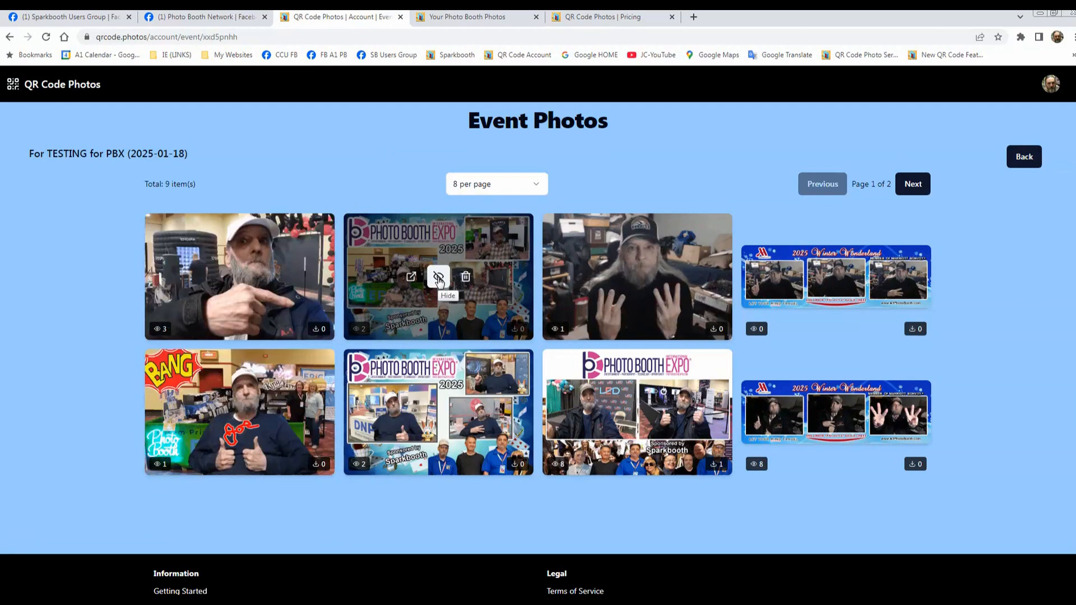
# Step: Try hiding the second photo in the first row, checking its pick up page, and unhide it
pyautogui.click(438, 276)
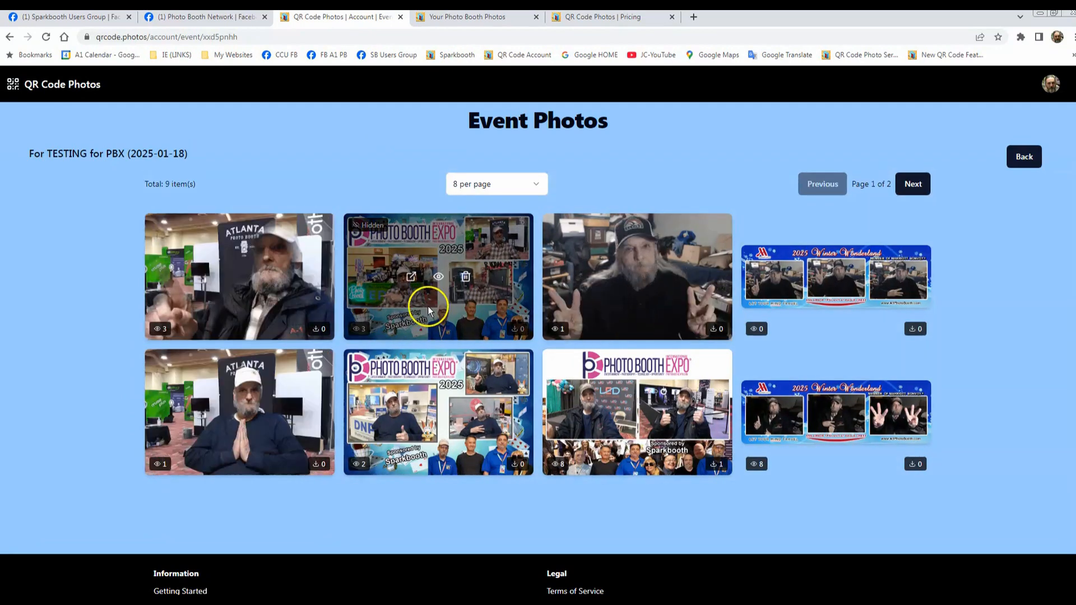
pyautogui.click(411, 278)
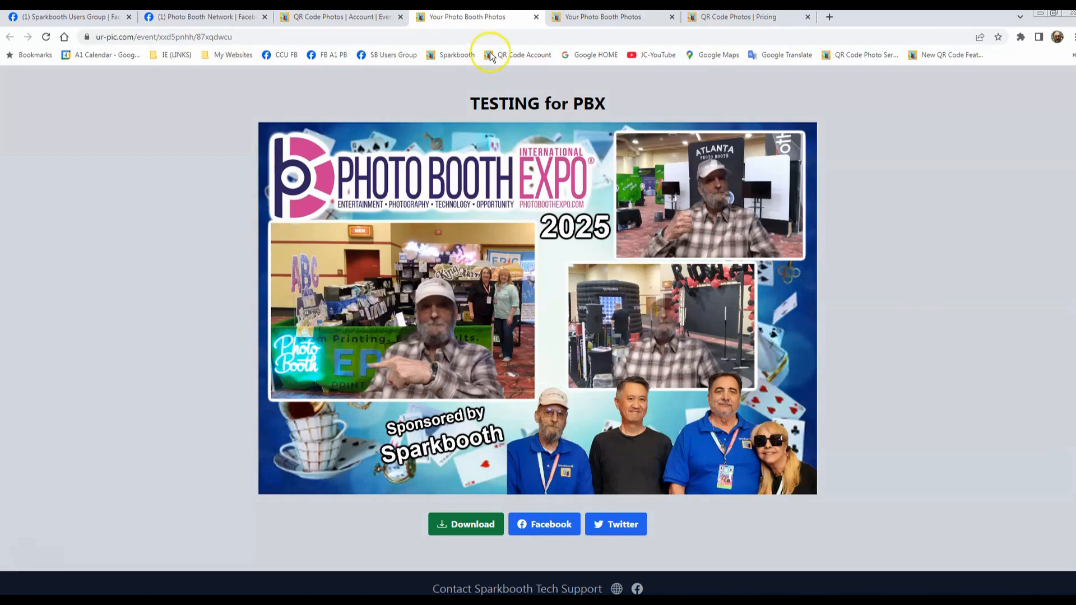
pyautogui.click(361, 18)
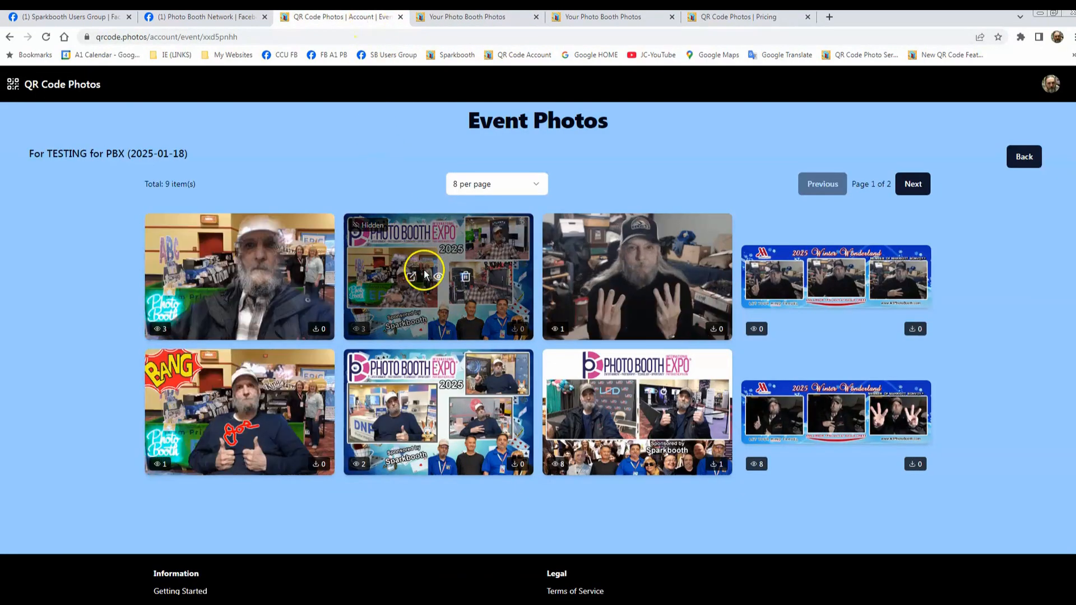
pyautogui.click(439, 283)
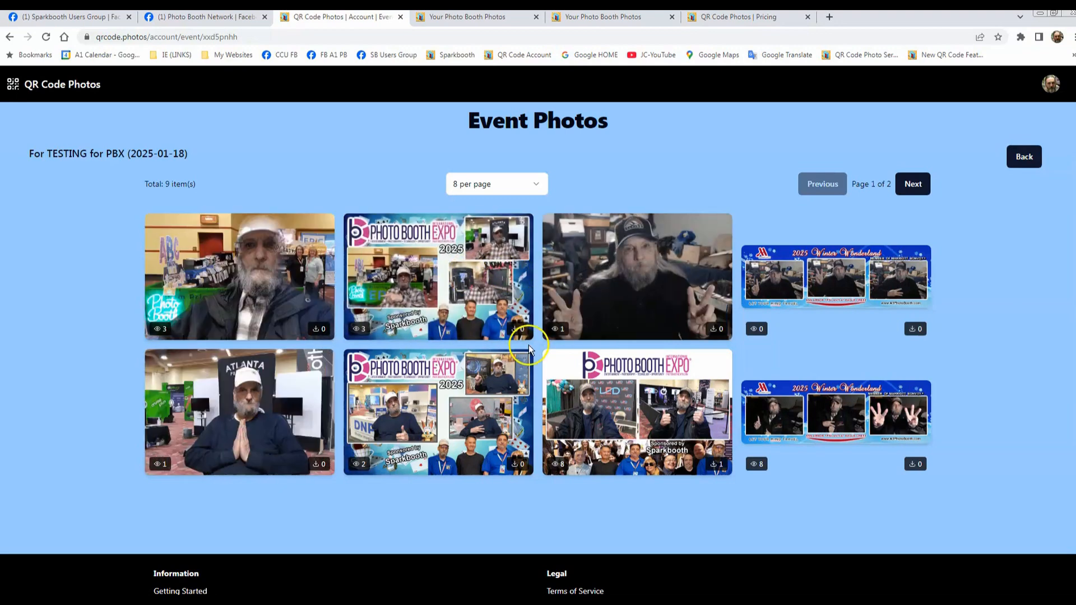
# Step: Display the TESTING for PBX event photos at 4, 8 and 12 per page to compare the layouts
pyautogui.click(536, 184)
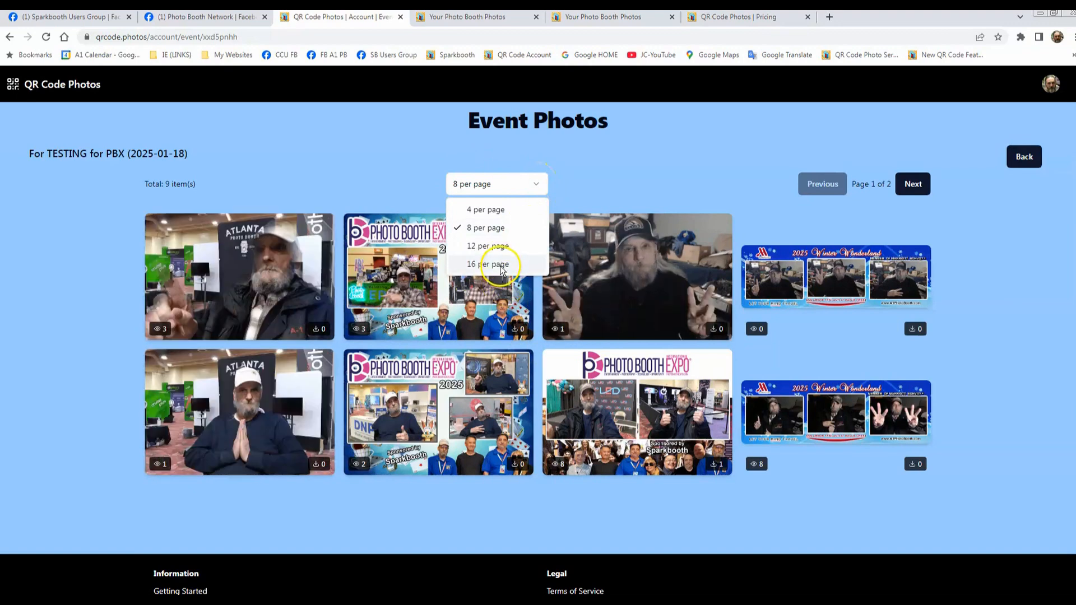
pyautogui.click(478, 209)
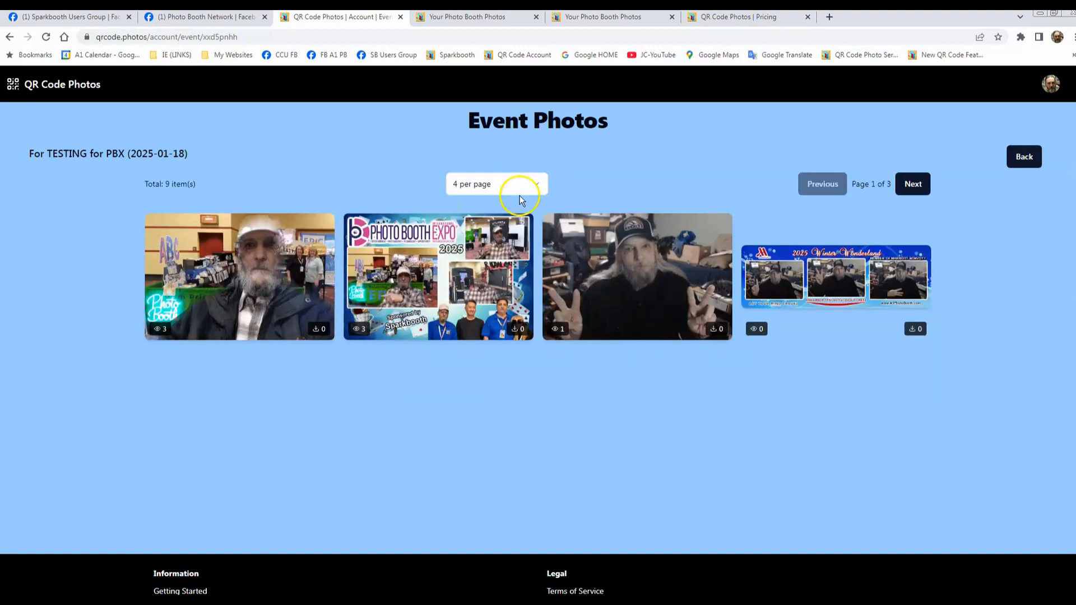
pyautogui.click(532, 192)
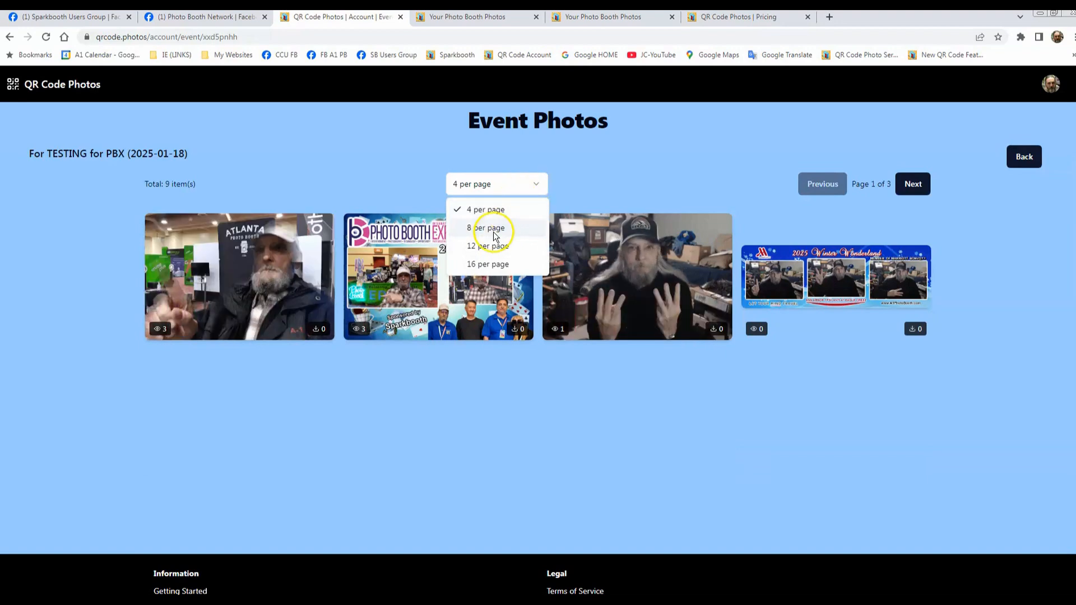
pyautogui.click(498, 229)
pyautogui.click(533, 181)
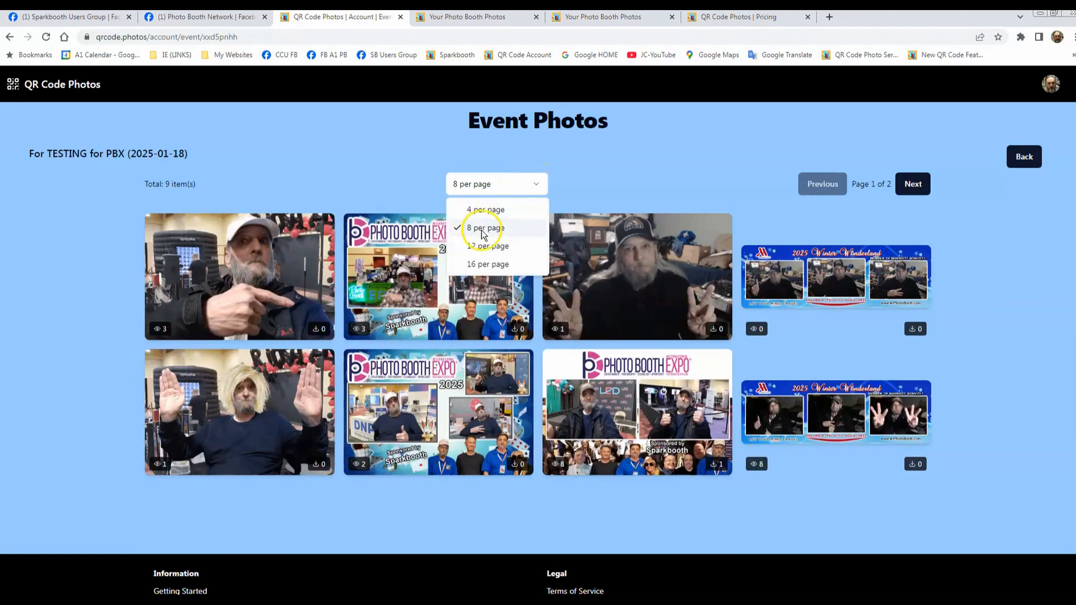
pyautogui.click(483, 246)
pyautogui.moveTo(296, 520)
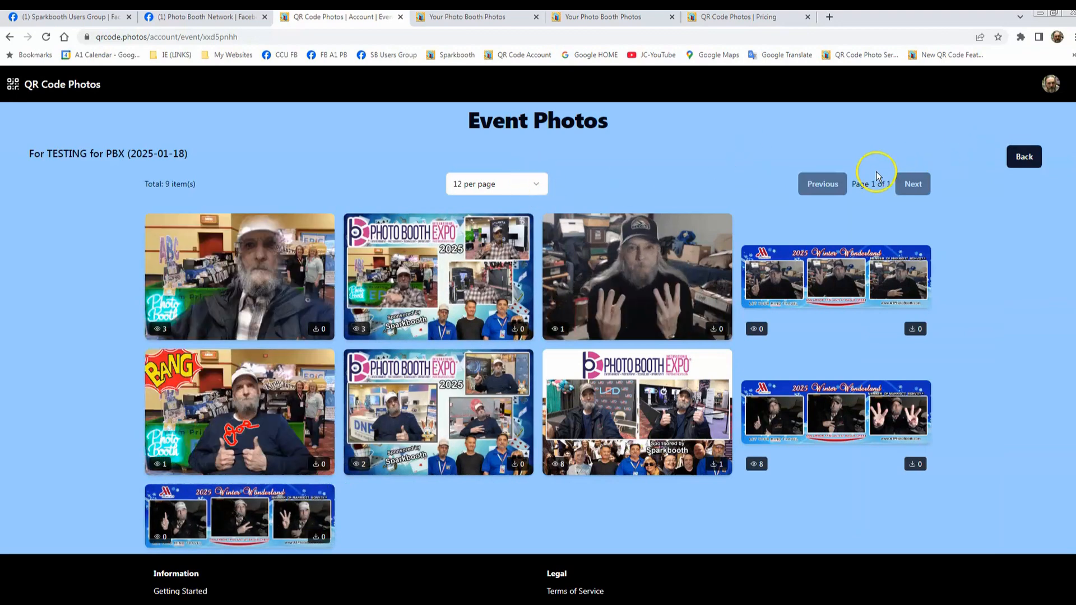
# Step: Show 4 photos per page, browse through to the third page and return to the first page
pyautogui.click(534, 182)
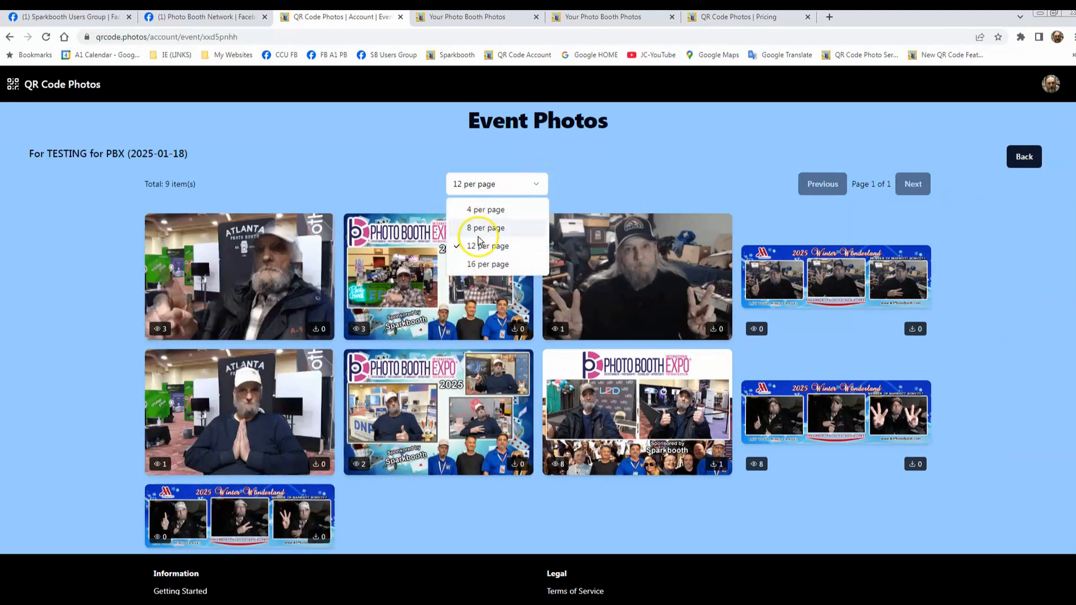
pyautogui.click(484, 210)
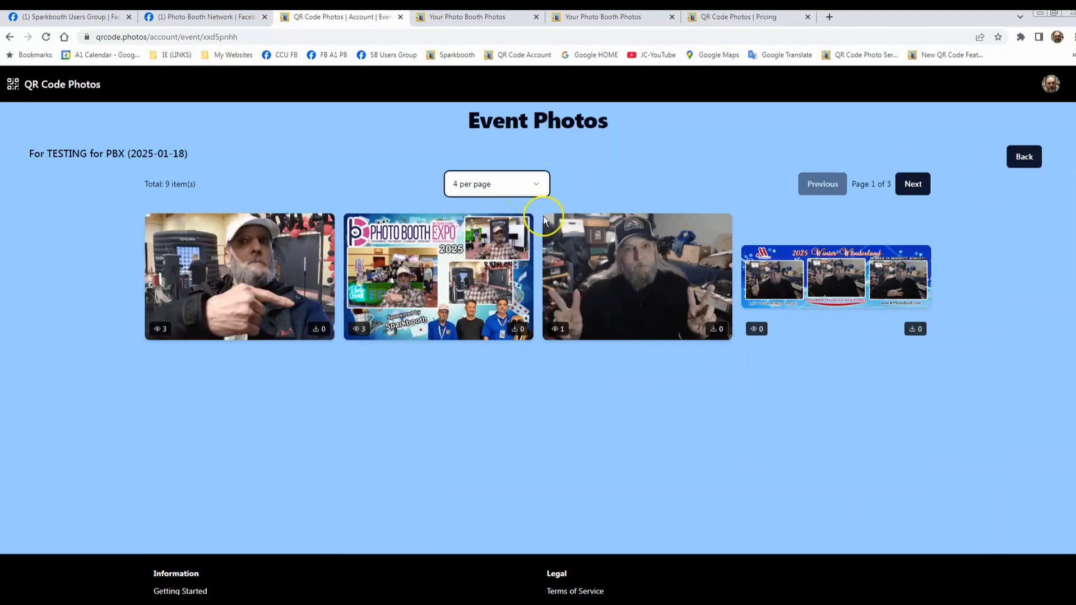
pyautogui.click(910, 191)
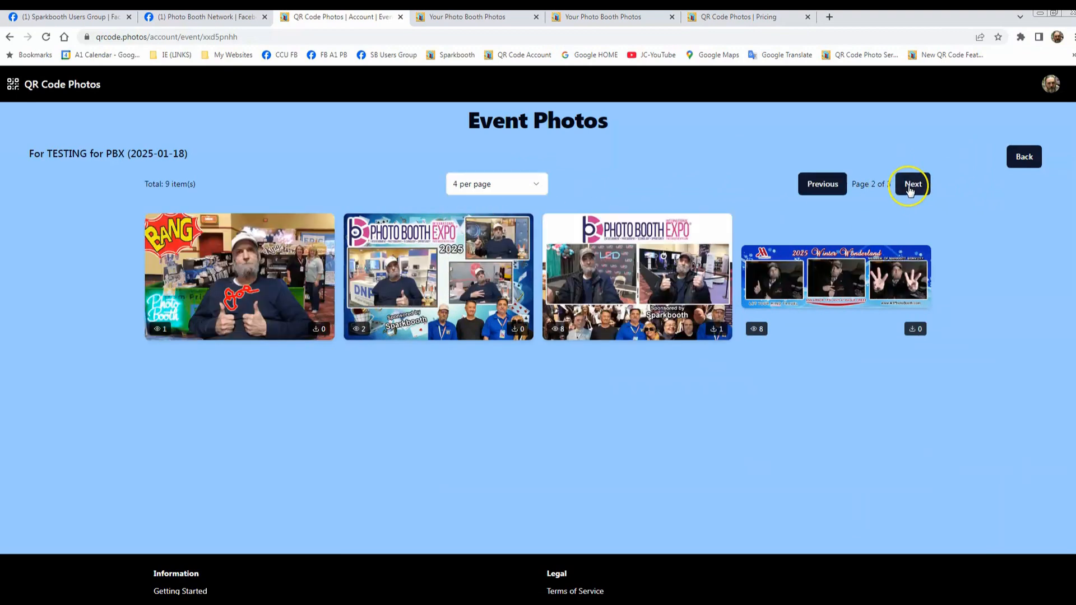
pyautogui.click(910, 192)
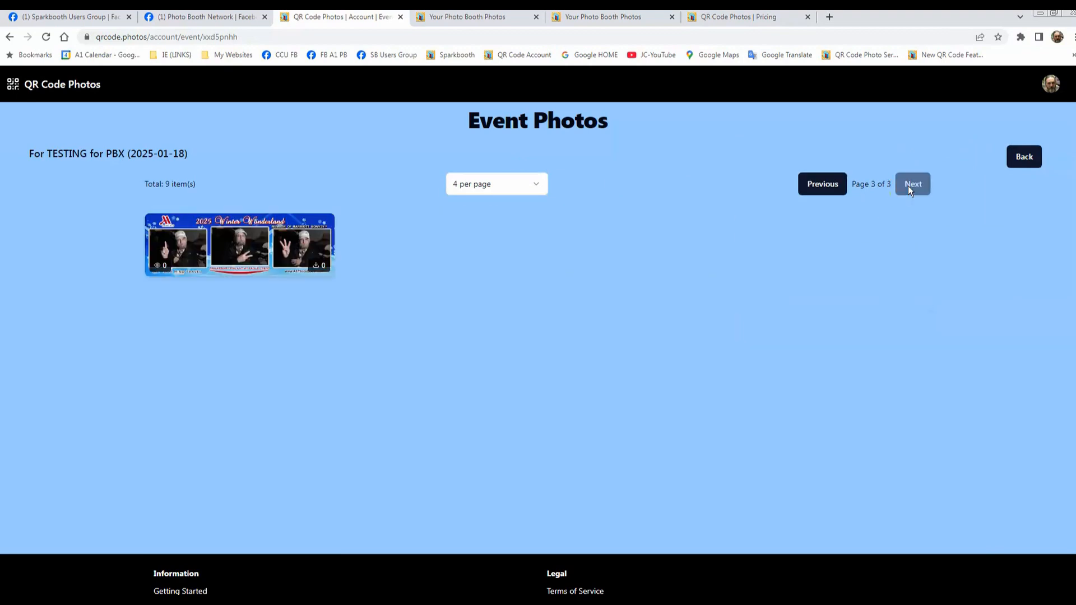
pyautogui.doubleClick(828, 190)
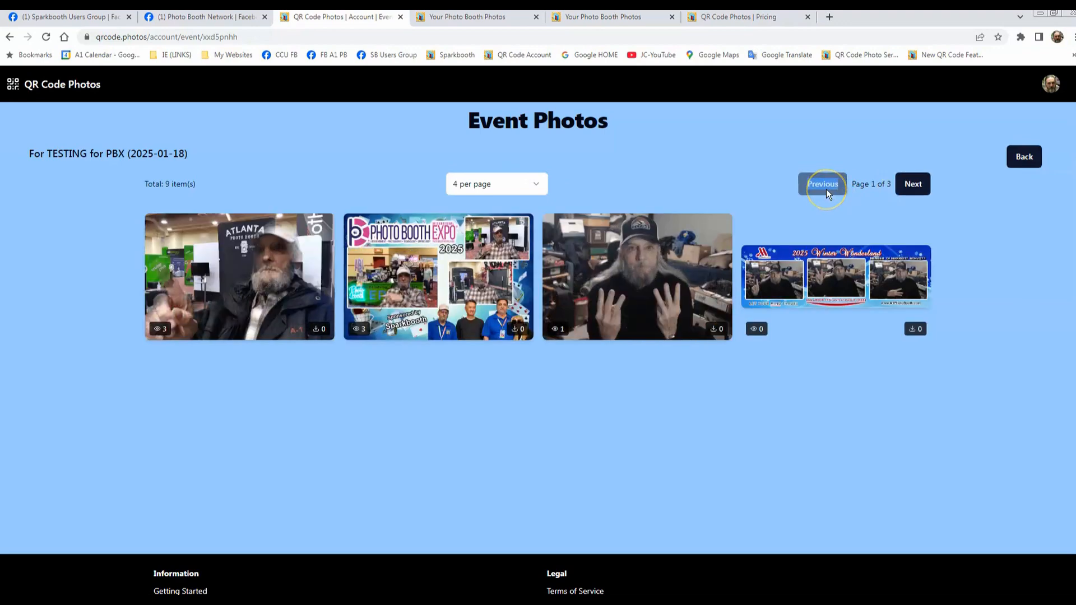
# Step: Set the event photos to 8 per page and return to the account's events list
pyautogui.click(482, 184)
pyautogui.click(485, 228)
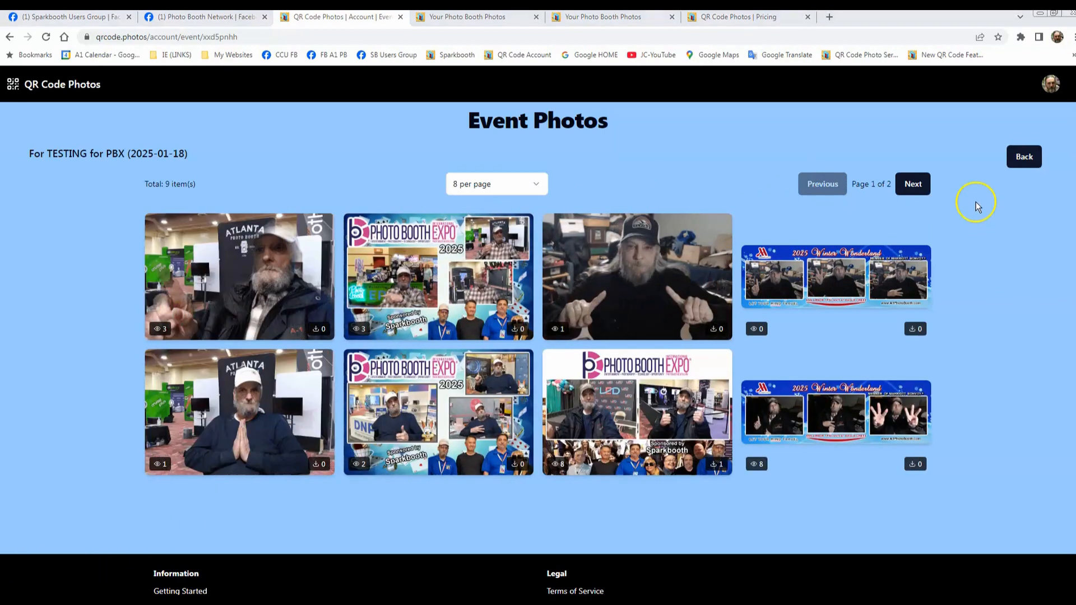
pyautogui.click(1021, 155)
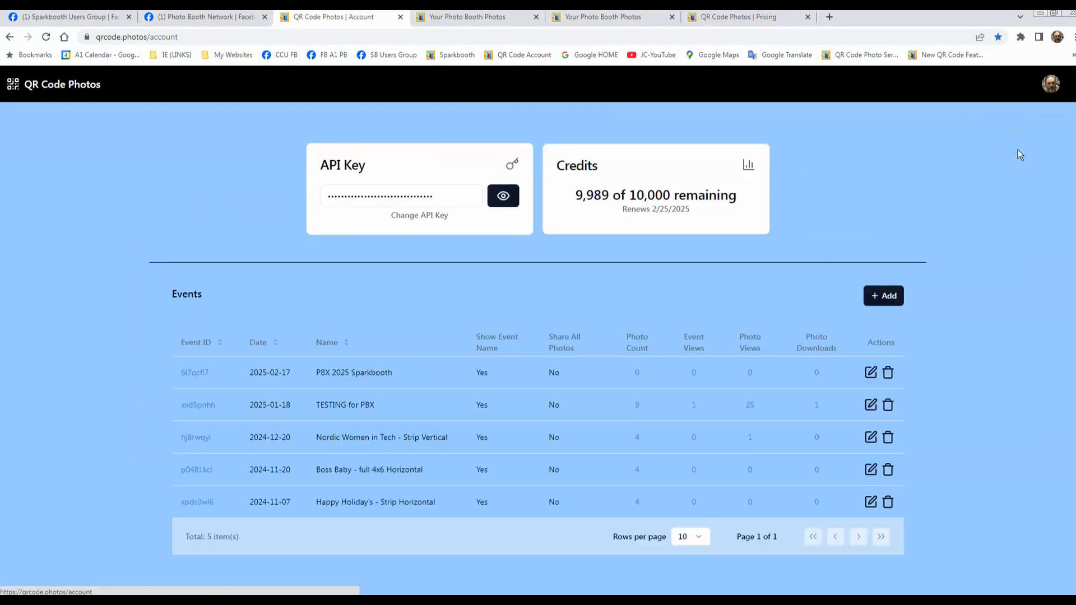
pyautogui.click(1030, 127)
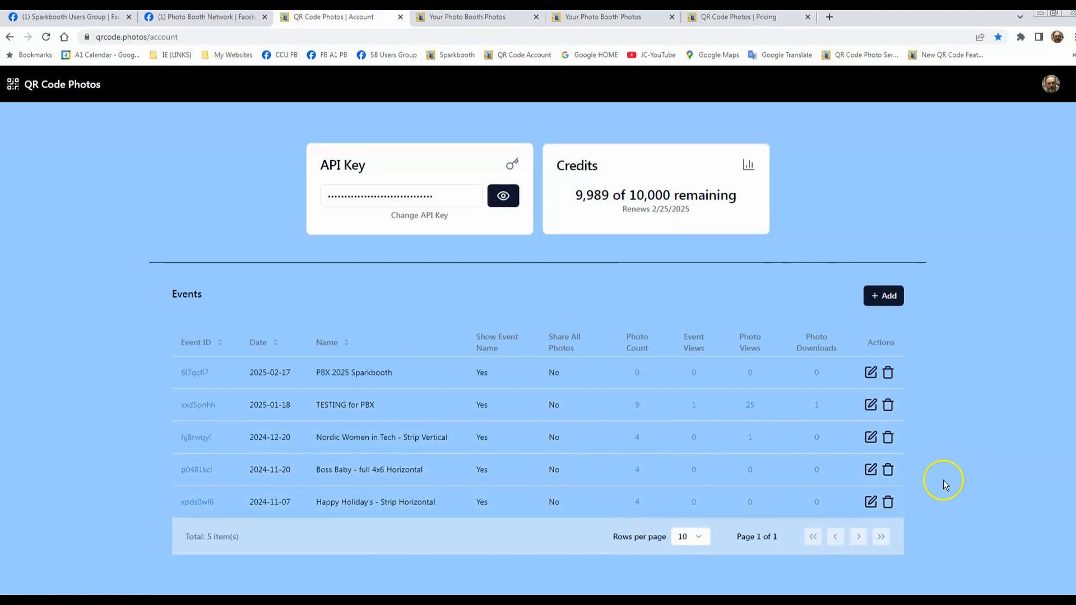
# Step: Request deletion of the Happy Holiday's - Strip Horizontal event twice, cancelling the confirmation each time
pyautogui.click(888, 503)
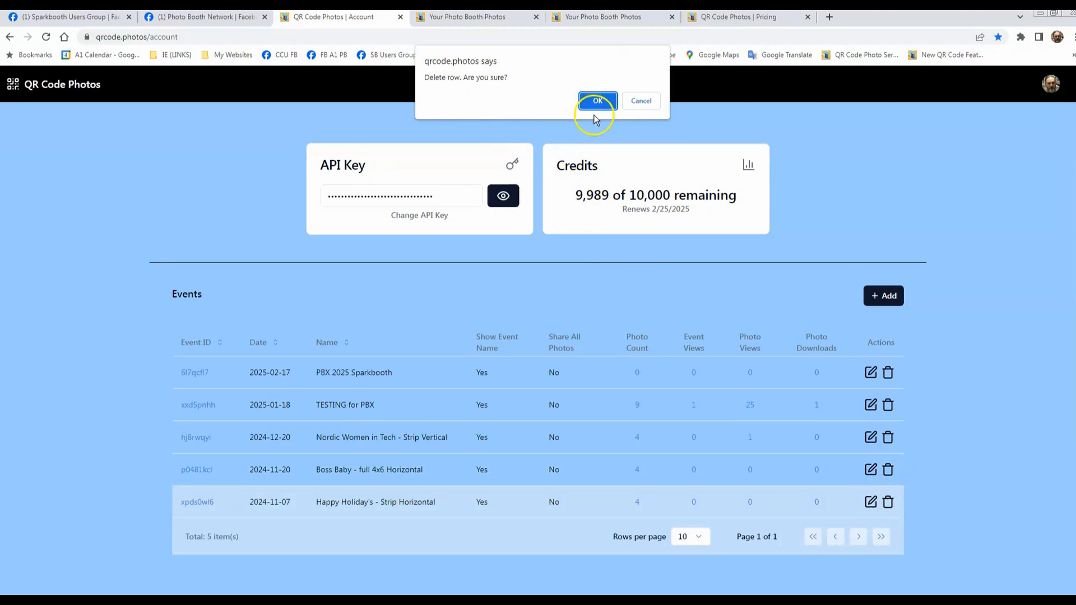
pyautogui.click(642, 101)
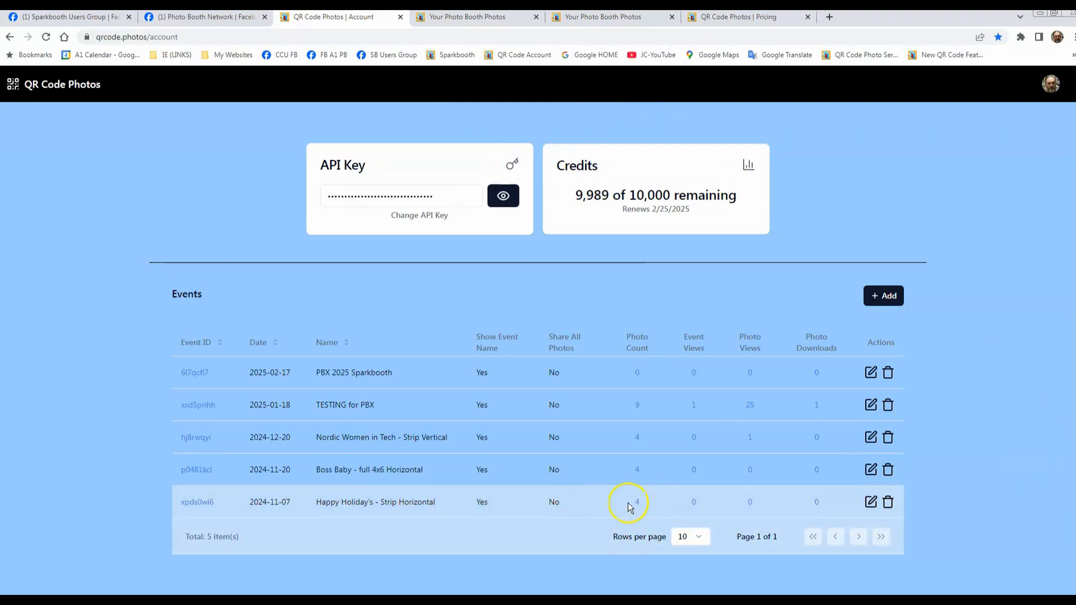
pyautogui.click(889, 503)
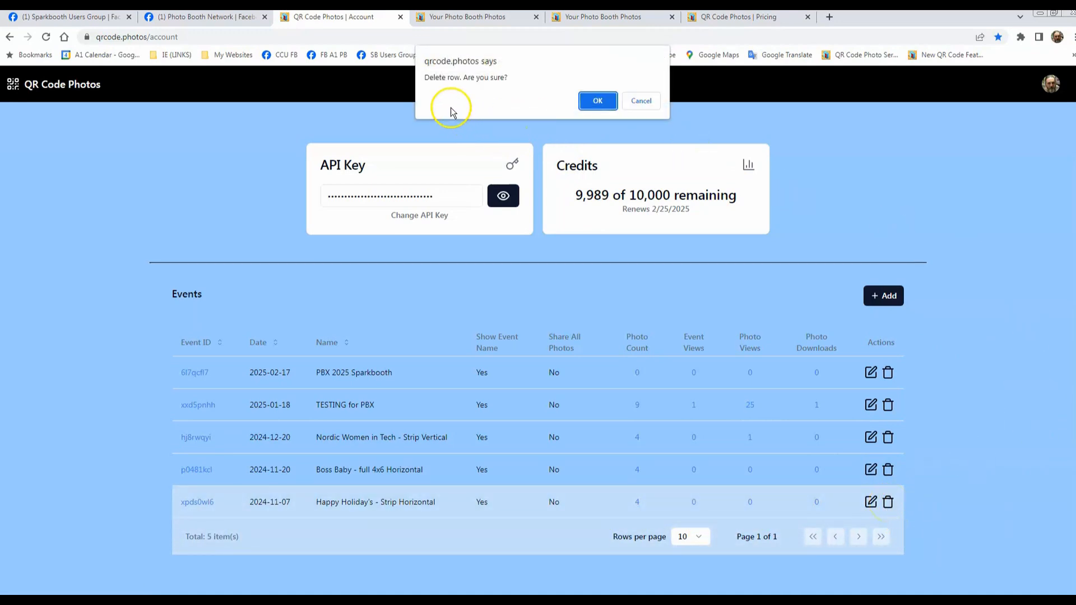
pyautogui.click(643, 101)
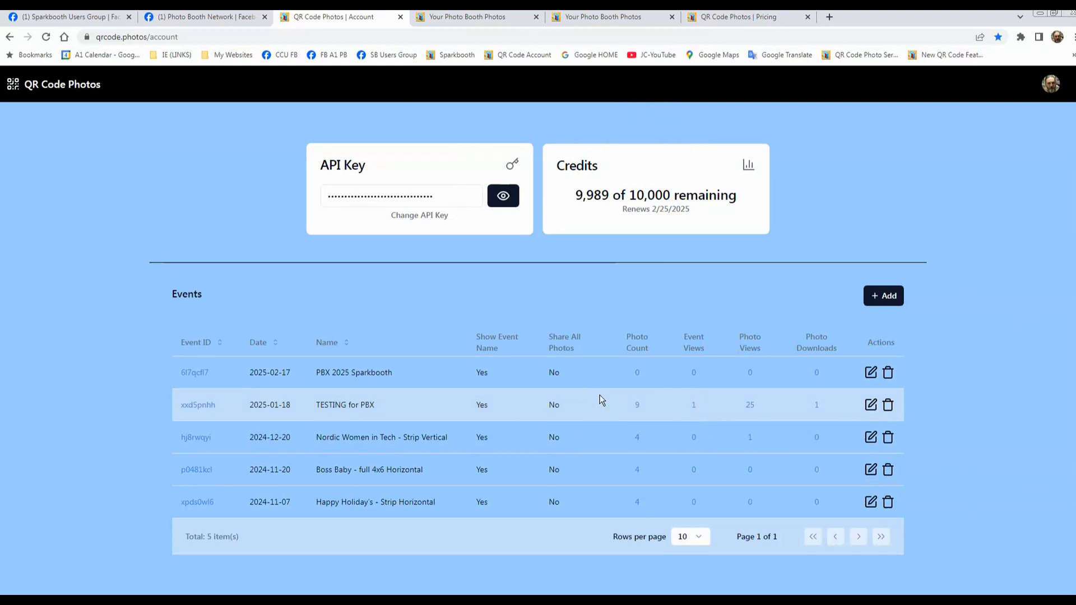
pyautogui.click(565, 388)
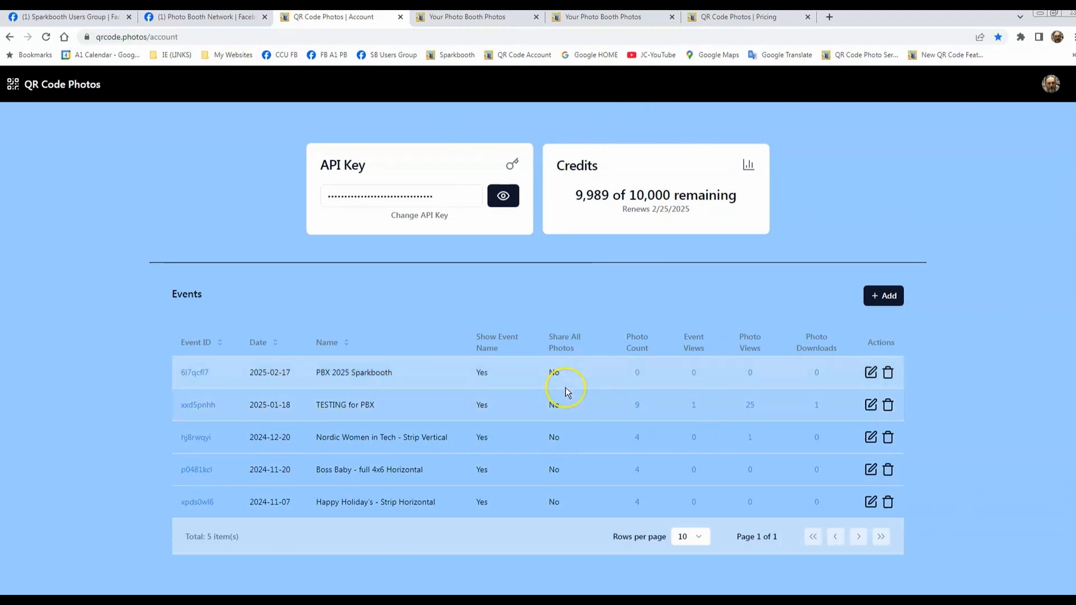
pyautogui.click(451, 384)
pyautogui.click(448, 435)
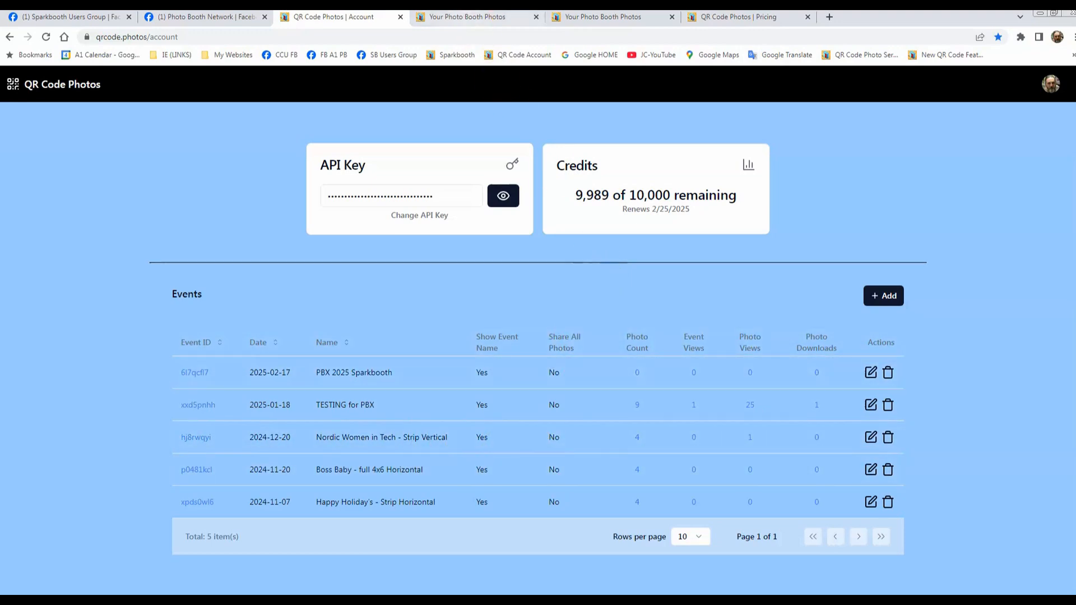
# Step: View the TESTING for PBX photo's pick up page in both of its open browser tabs
pyautogui.moveTo(458, 22)
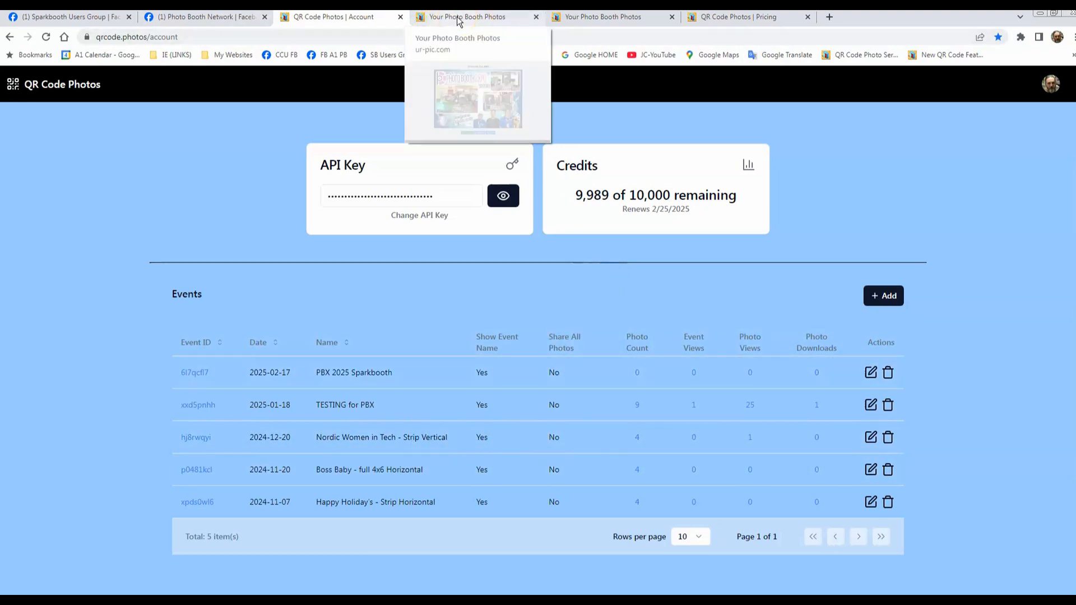
pyautogui.click(458, 18)
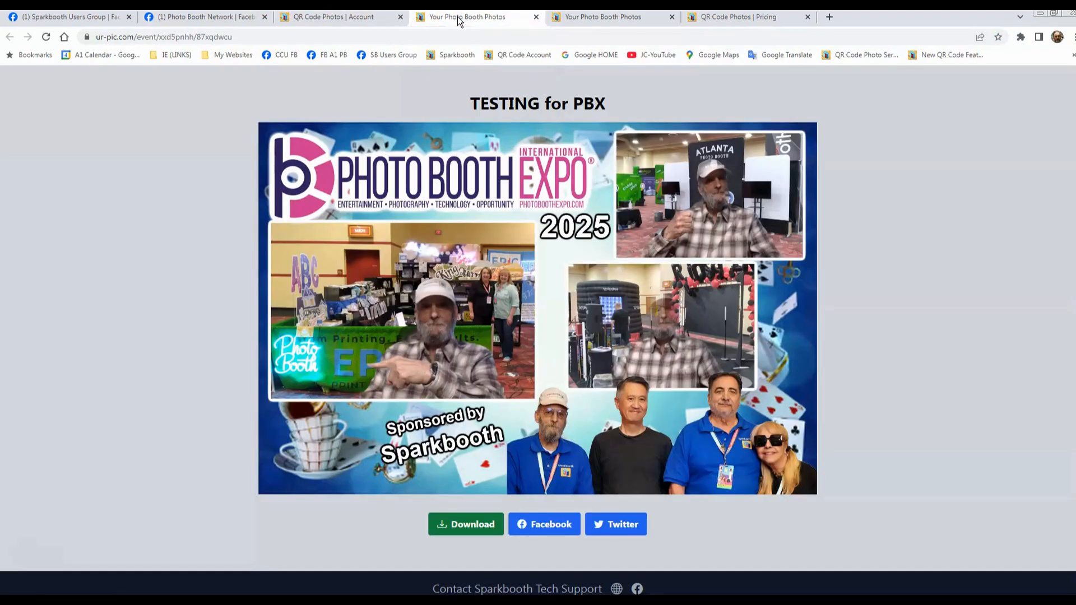
pyautogui.click(601, 19)
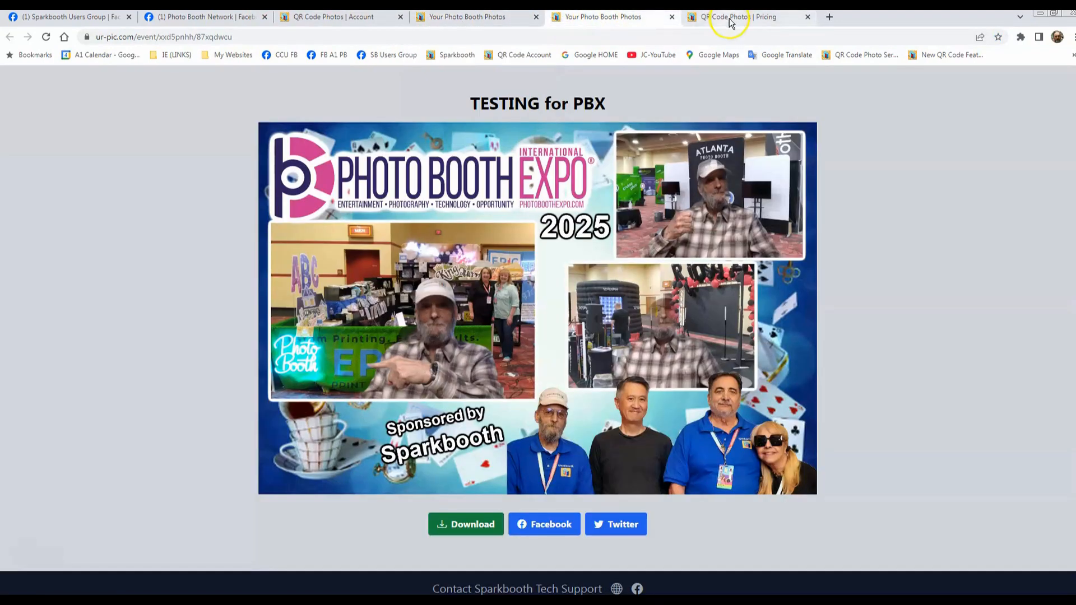